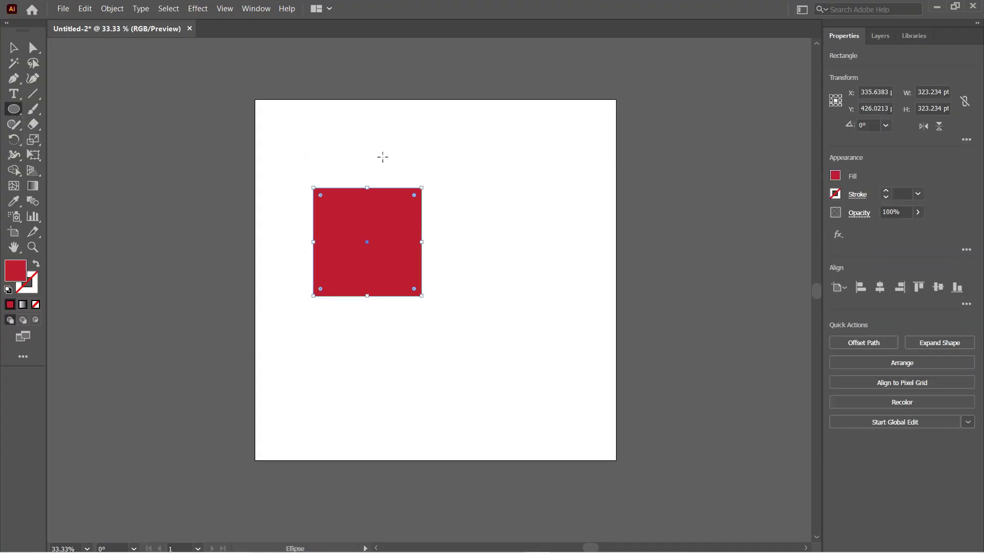
Draw a circle at the red square's top edge, ready to position it
mouse_move(351, 139)
mouse_down()
mouse_move(406, 186)
mouse_move(373, 172)
mouse_up()
key(v)
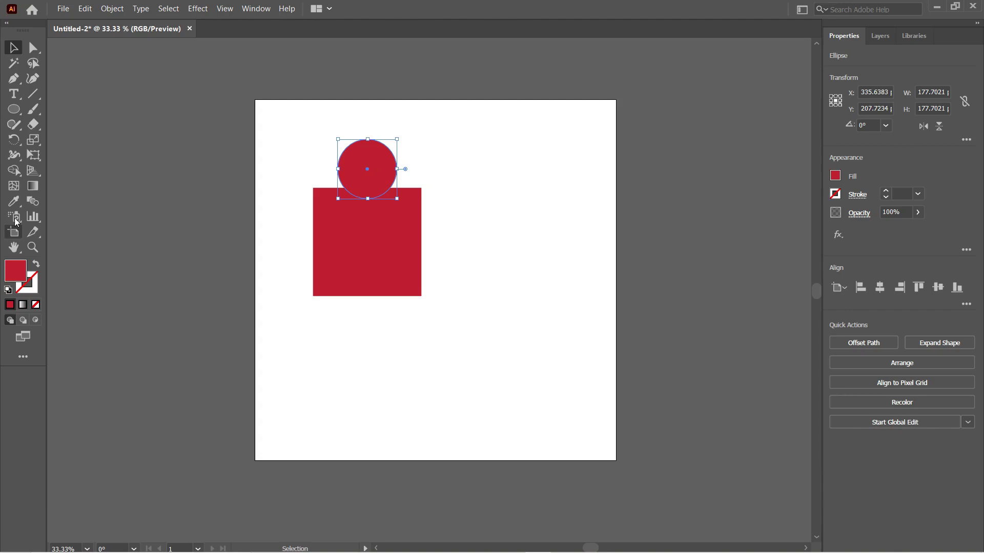
Select the circle and square and merge them into one shape with Shape Builder
click(15, 220)
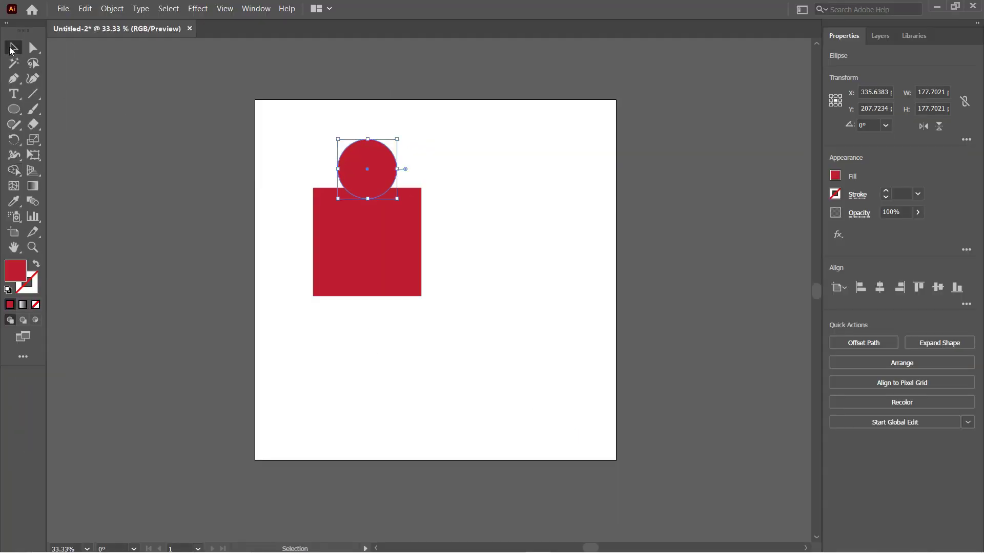
click(253, 105)
drag(275, 99, 432, 281)
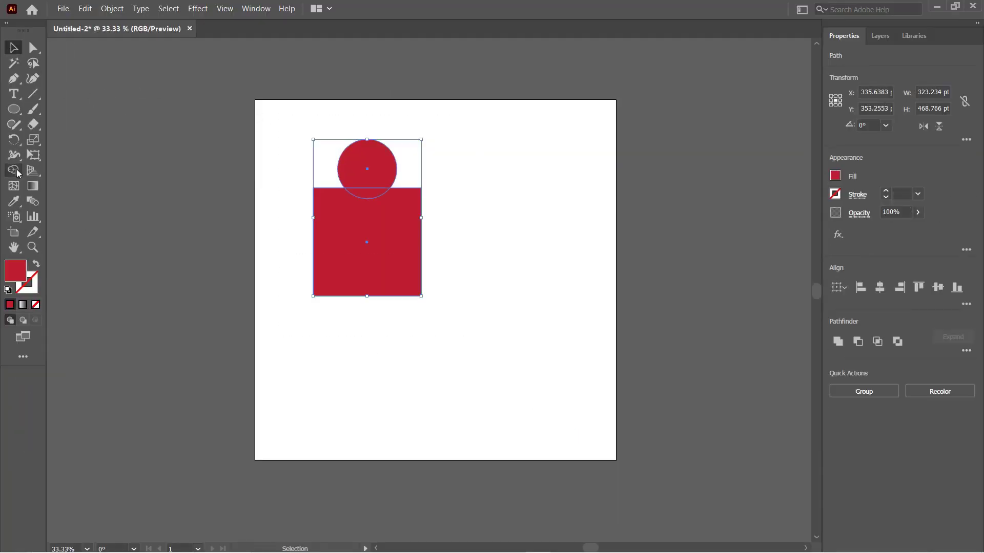
click(32, 171)
drag(366, 165, 358, 231)
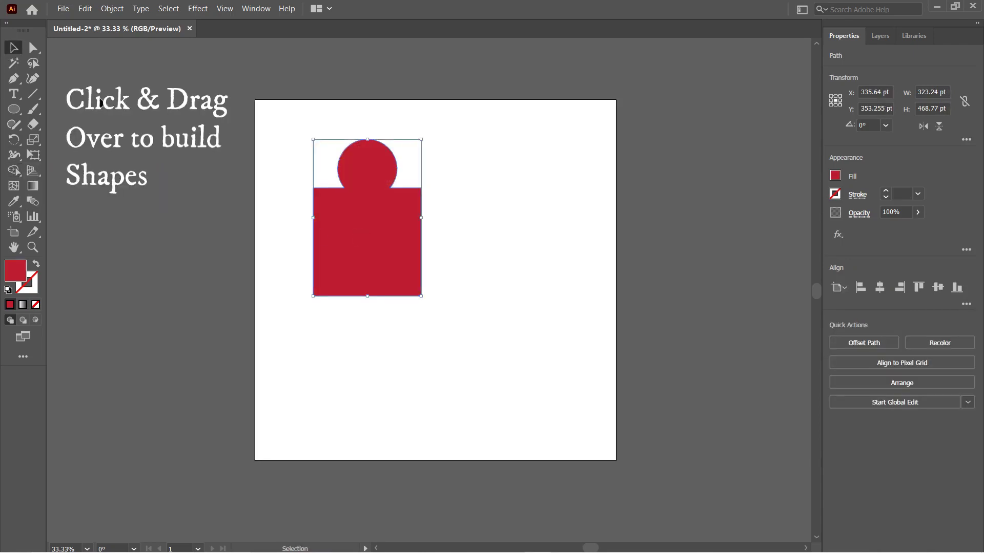
Draw a second square with a circle on its left edge, then subtract the circle to cut a notch
click(492, 361)
key(m)
drag(441, 187, 550, 296)
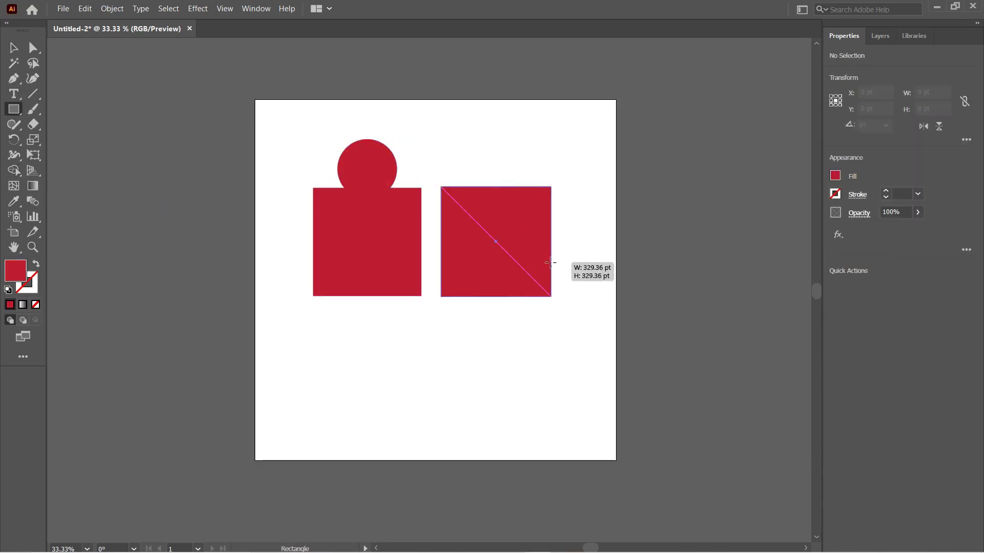
key(l)
drag(443, 223, 495, 276)
key(v)
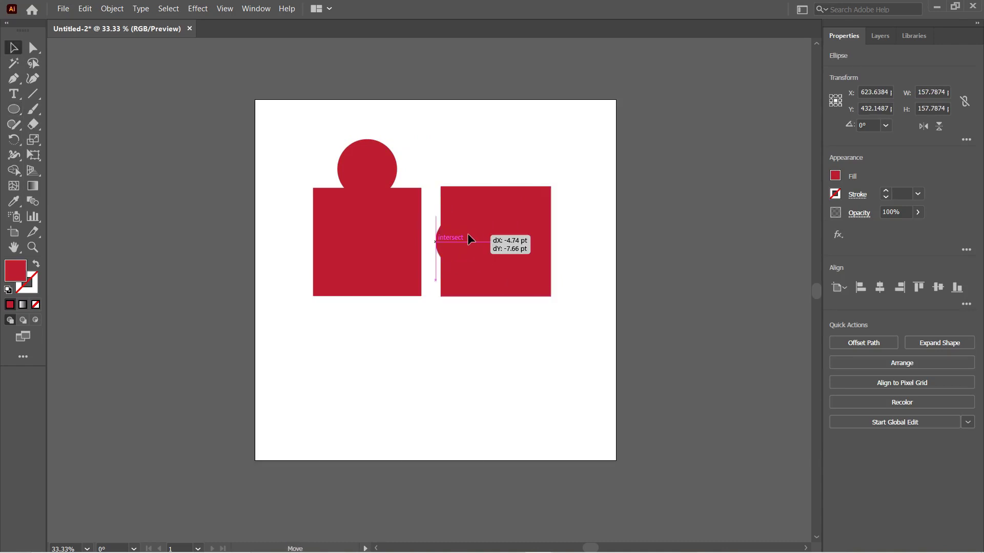
drag(471, 232, 465, 239)
drag(431, 193, 538, 292)
key(shift+m)
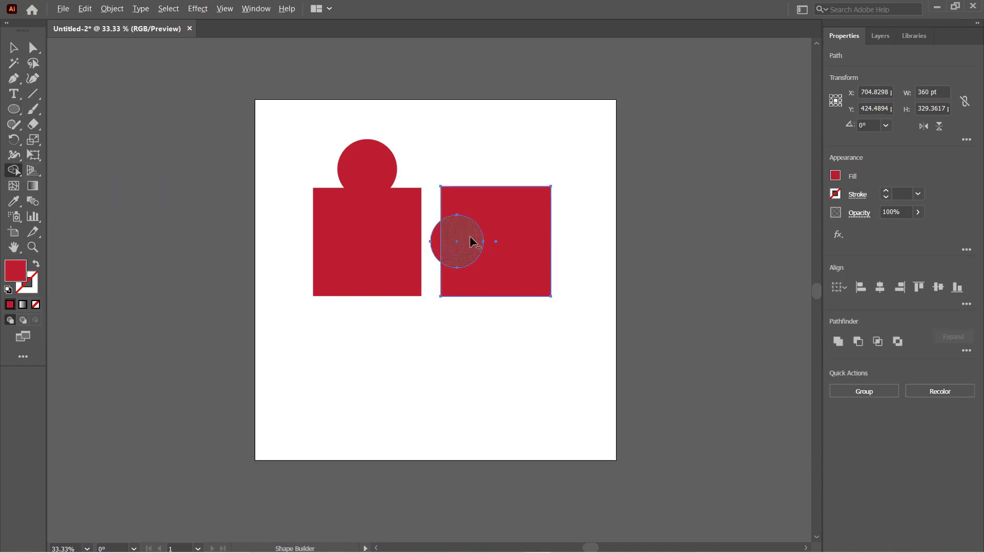
alt+click(446, 244)
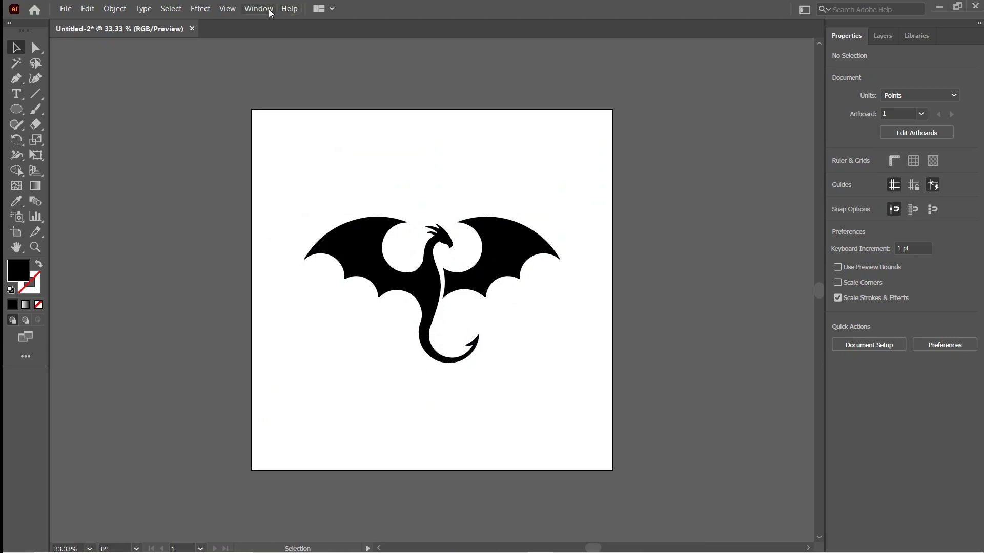
Open a second window of the dragon document and tile both windows side by side
click(259, 9)
click(290, 29)
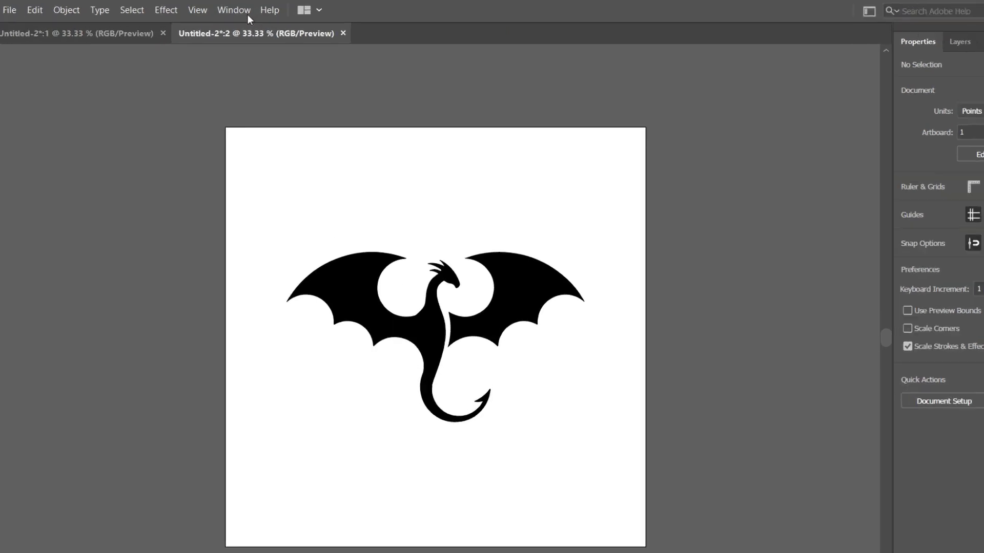
click(258, 8)
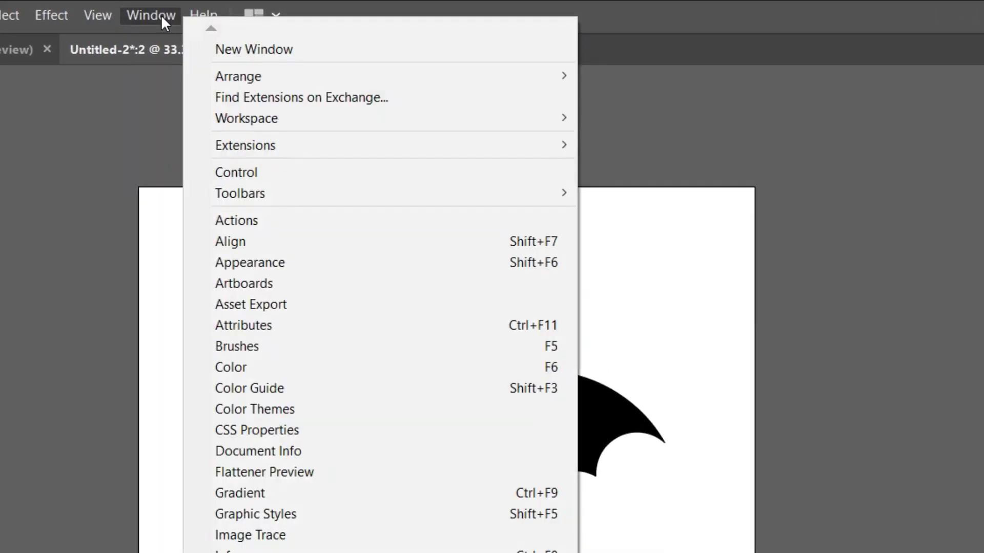
mouse_move(238, 78)
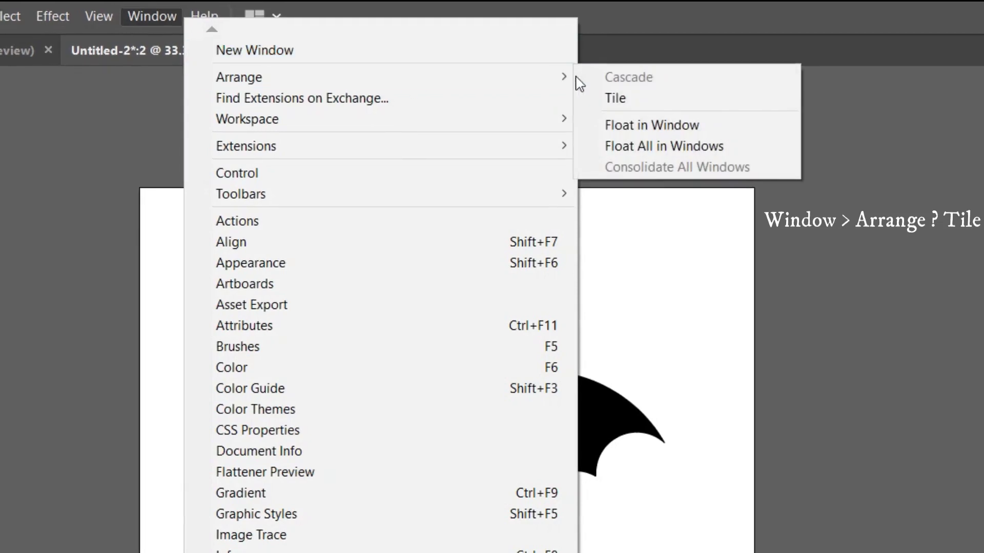
click(591, 105)
drag(461, 230, 504, 231)
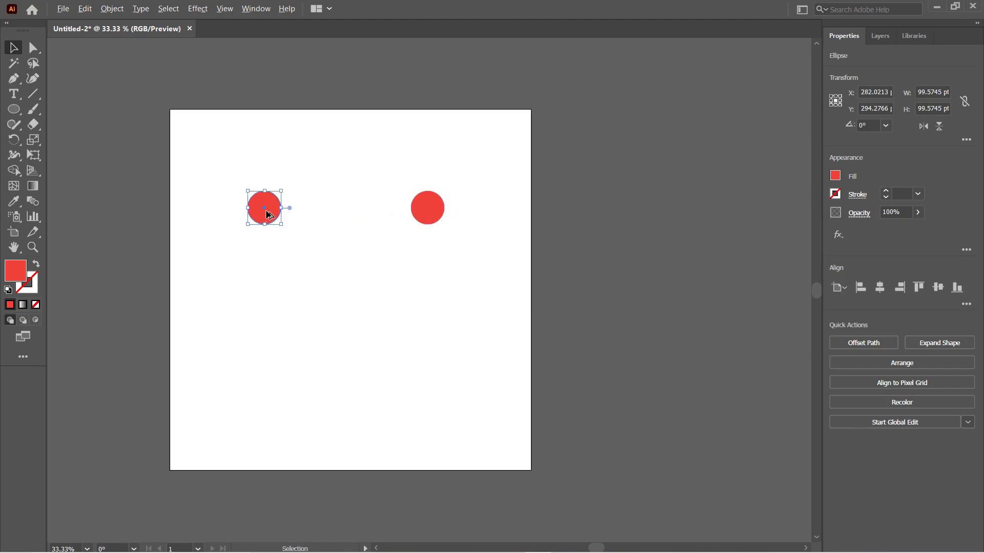
Duplicate the left and right circles downward into two columns using Ctrl+D
drag(264, 208, 270, 256)
key(ctrl+d)
key(ctrl+d)
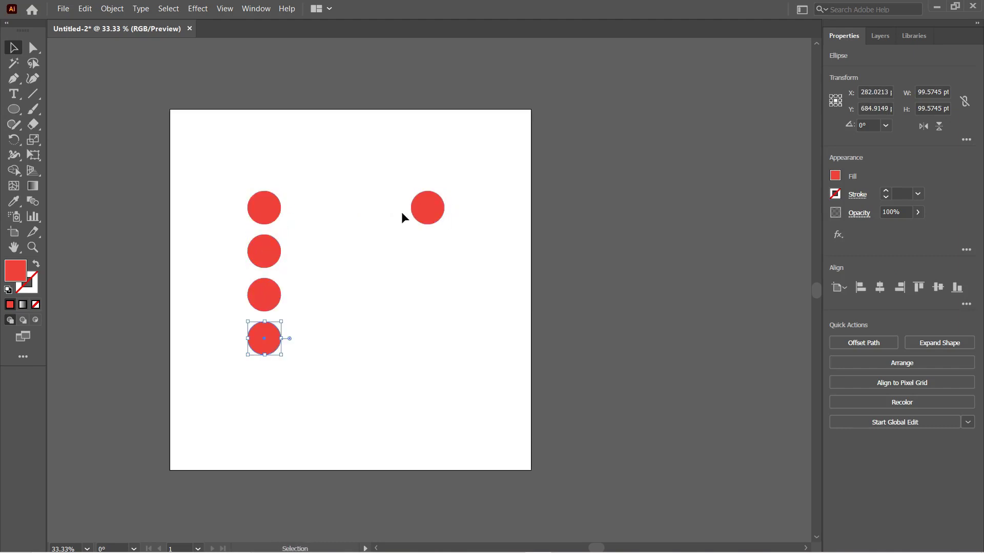
click(427, 207)
drag(430, 205, 430, 251)
key(ctrl+d)
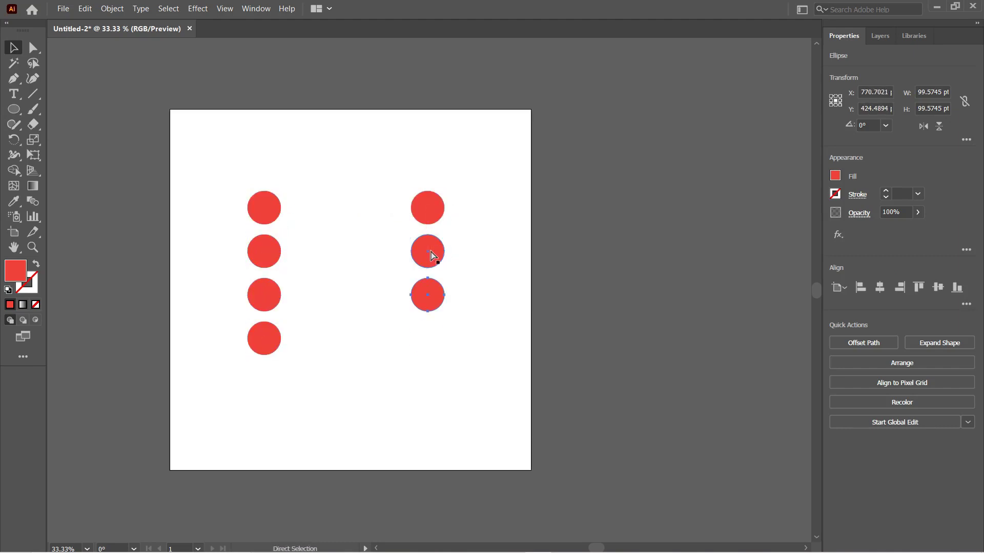
key(ctrl+d)
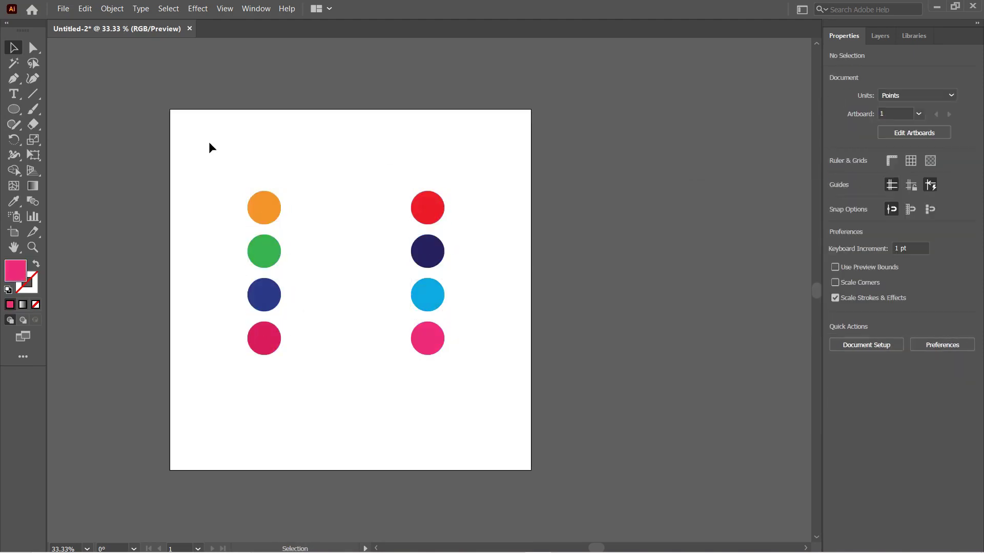
Set Blend Options spacing to Specified Steps and blend the circles across each row
drag(421, 210, 446, 214)
click(111, 9)
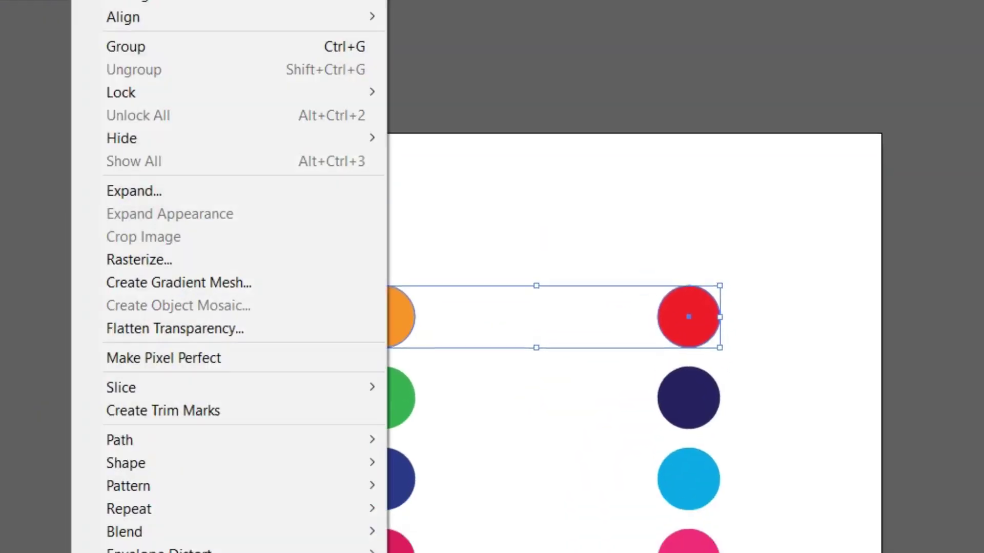
mouse_move(231, 242)
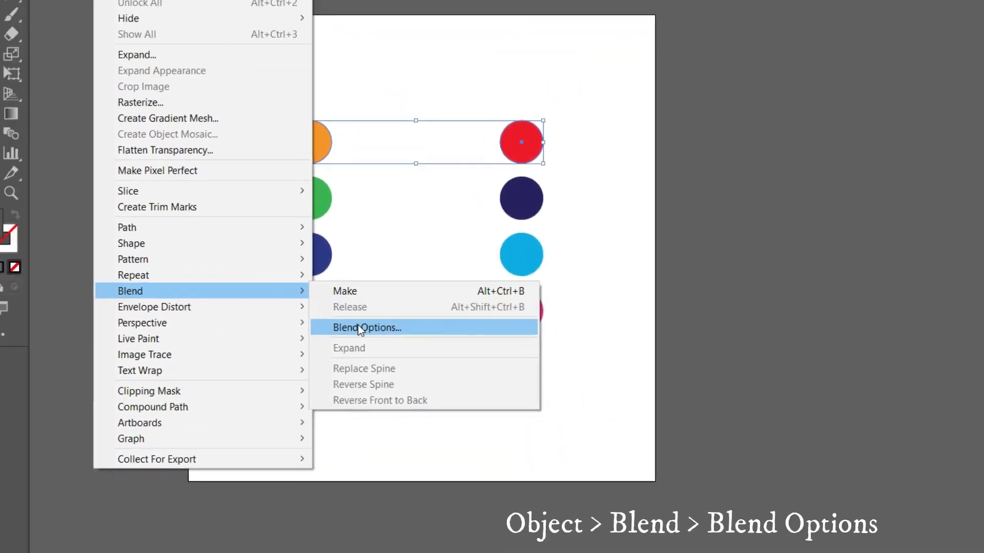
click(357, 325)
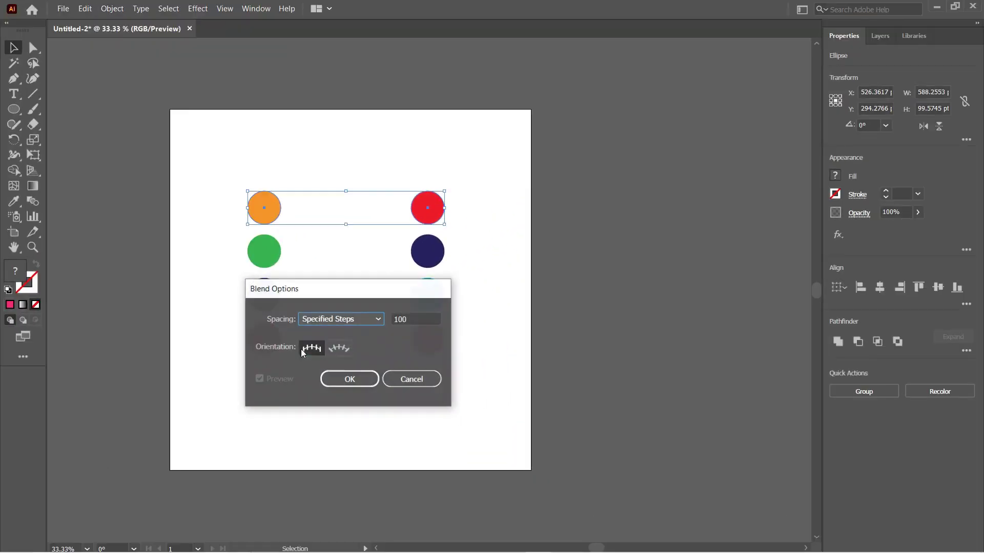
click(339, 319)
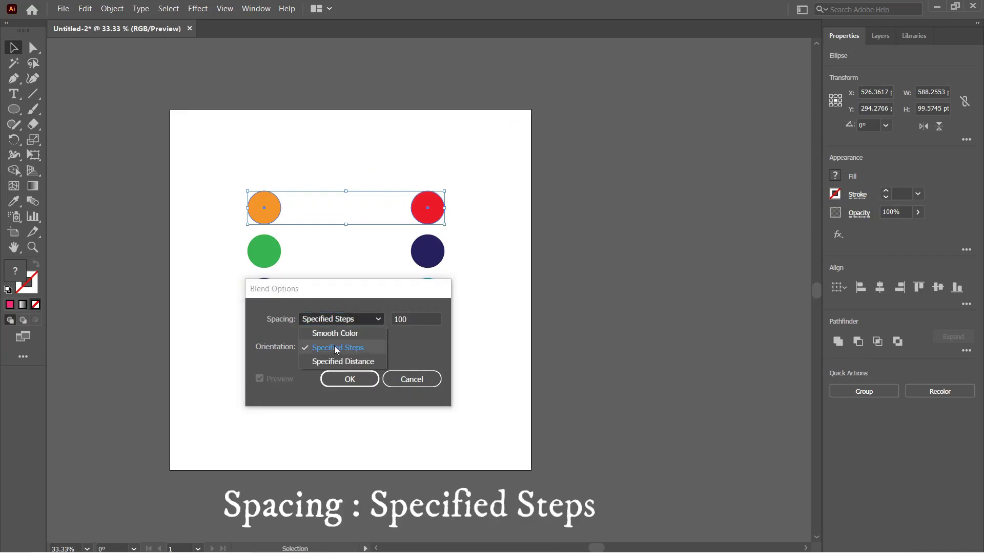
click(328, 346)
drag(411, 318, 390, 318)
text(1)
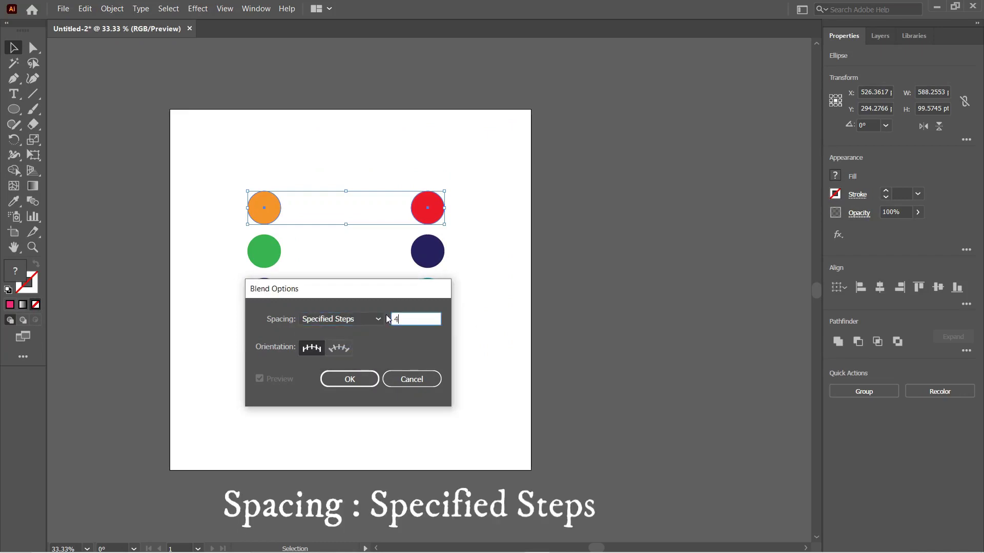
click(349, 379)
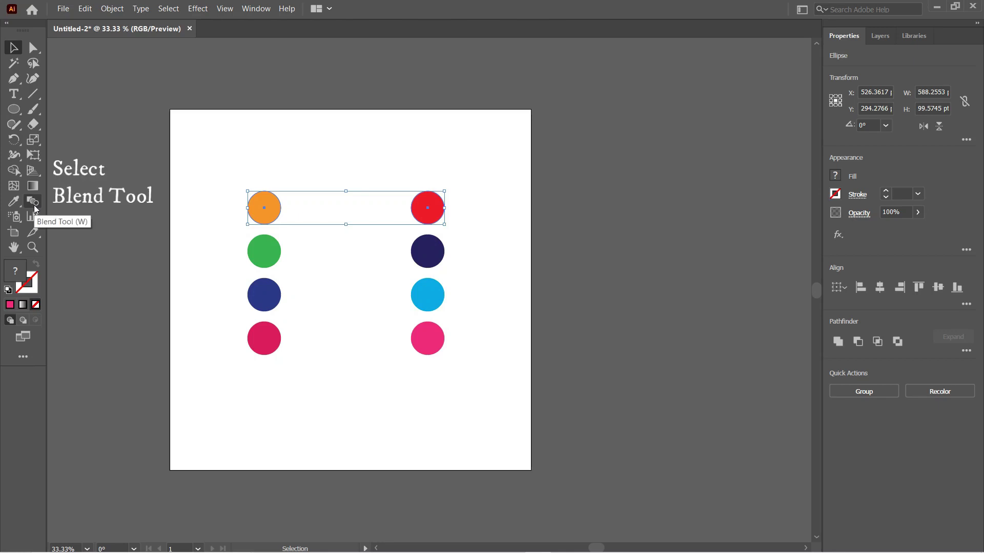
click(33, 202)
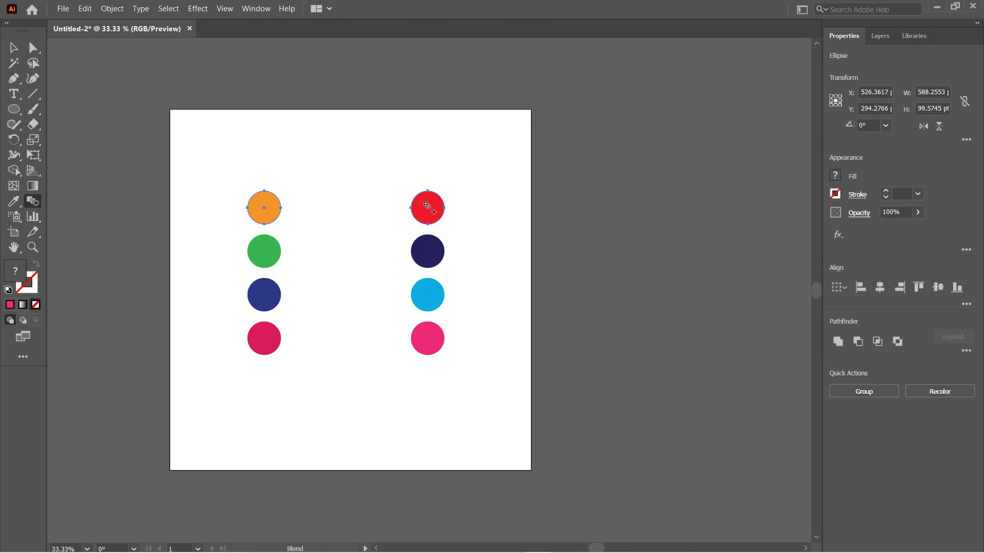
click(429, 205)
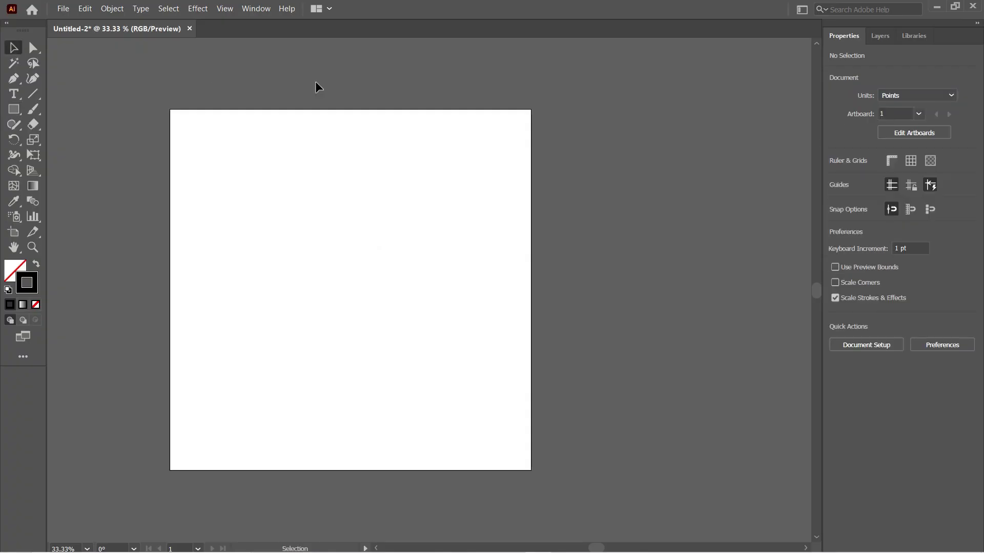
Draw an artboard-sized square and split it into a 20 by 20 grid
click(20, 108)
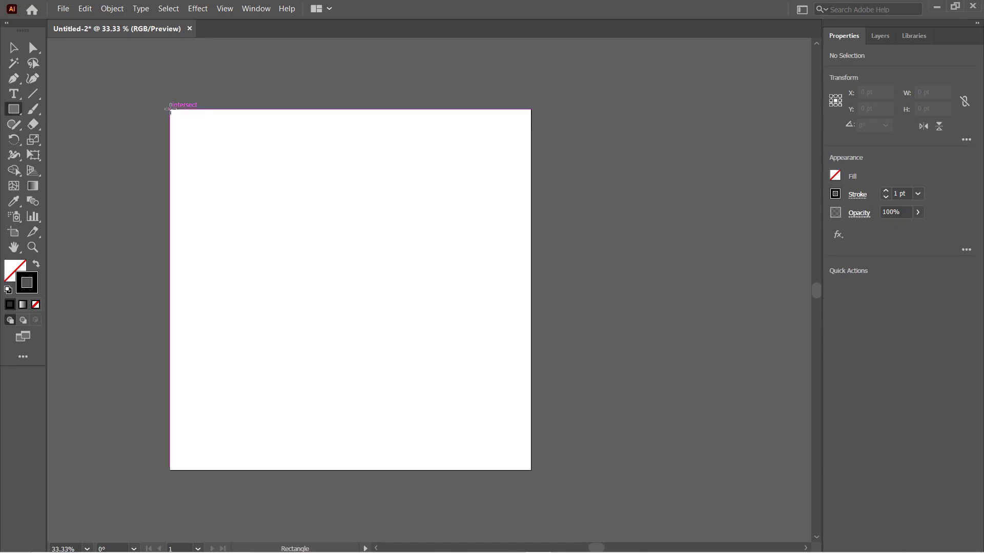
drag(170, 110, 530, 469)
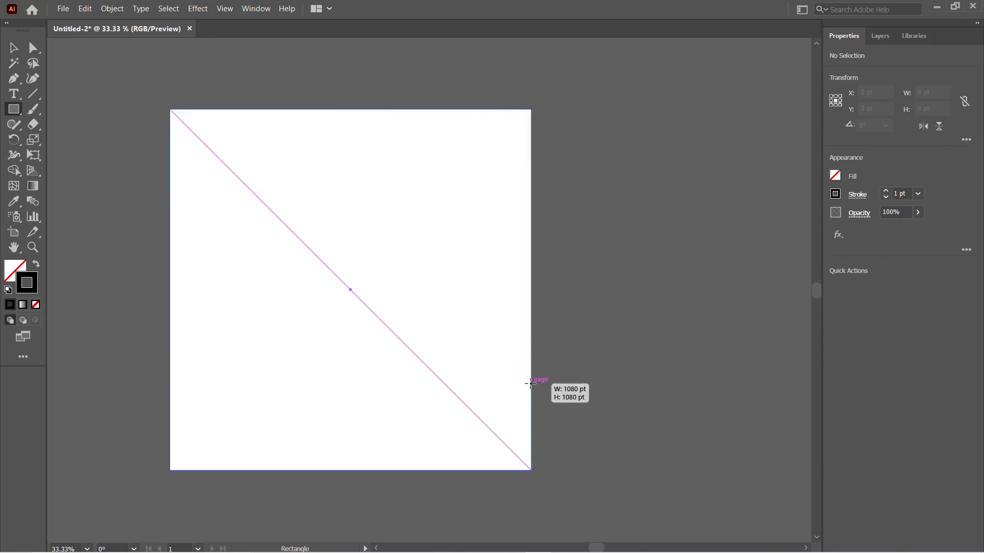
click(14, 48)
click(112, 8)
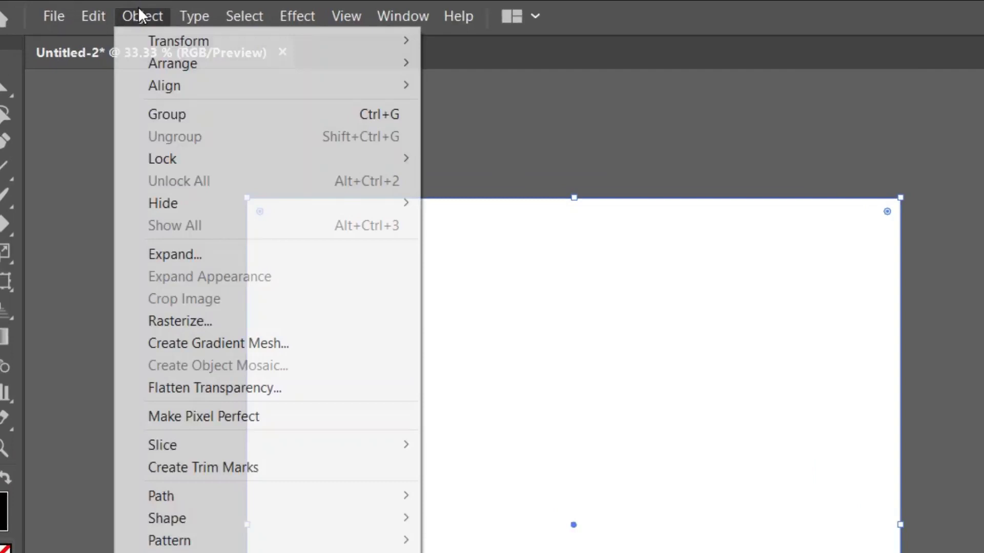
mouse_move(123, 273)
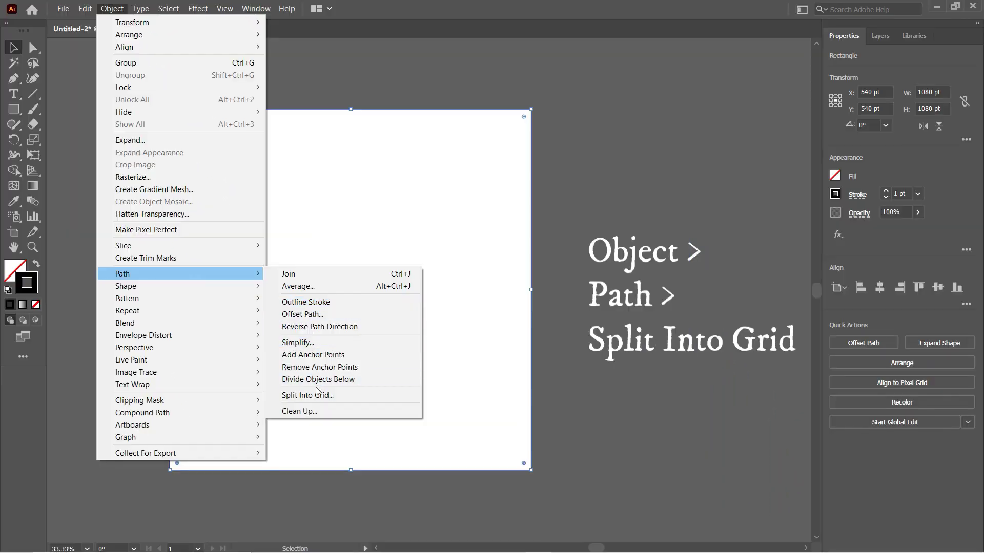
click(315, 395)
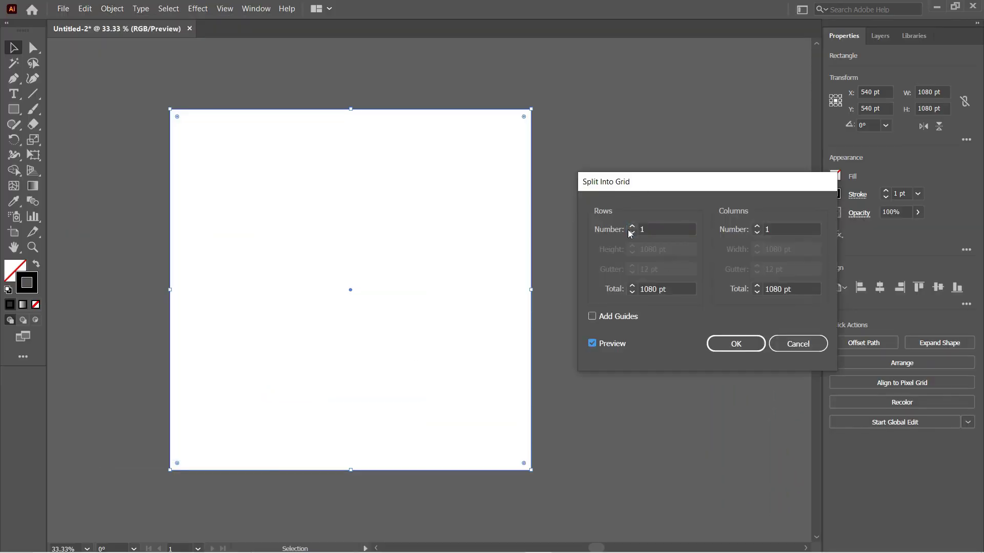
click(661, 229)
text(20)
key(Tab)
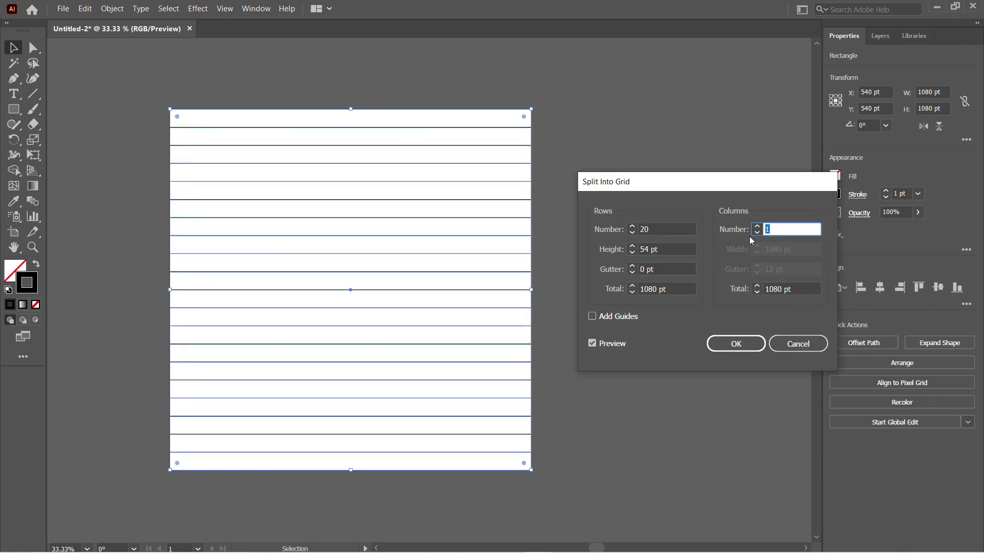
text(20)
click(735, 343)
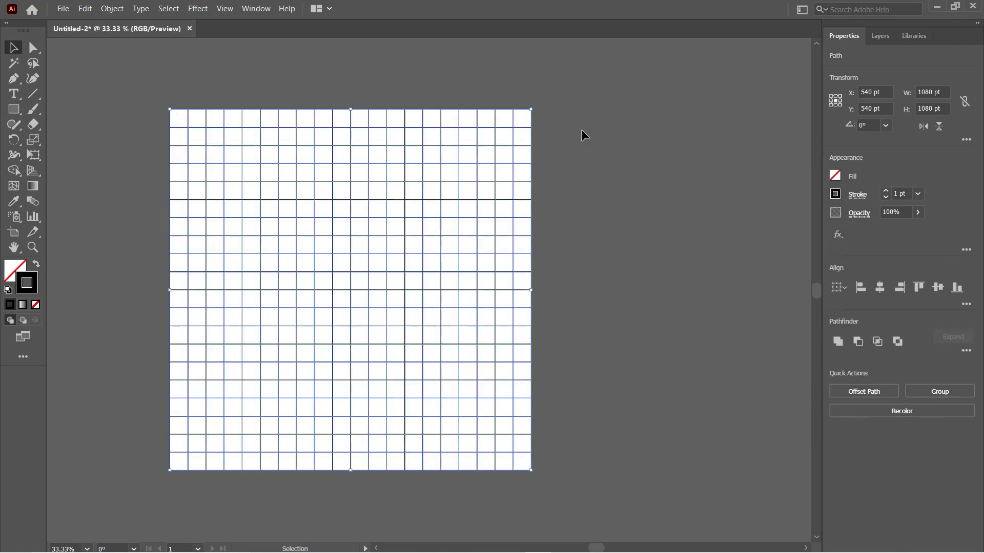
Set the grid stroke to 0.25 pt and convert the cells into guides
click(885, 198)
click(652, 215)
click(385, 219)
right_click(384, 219)
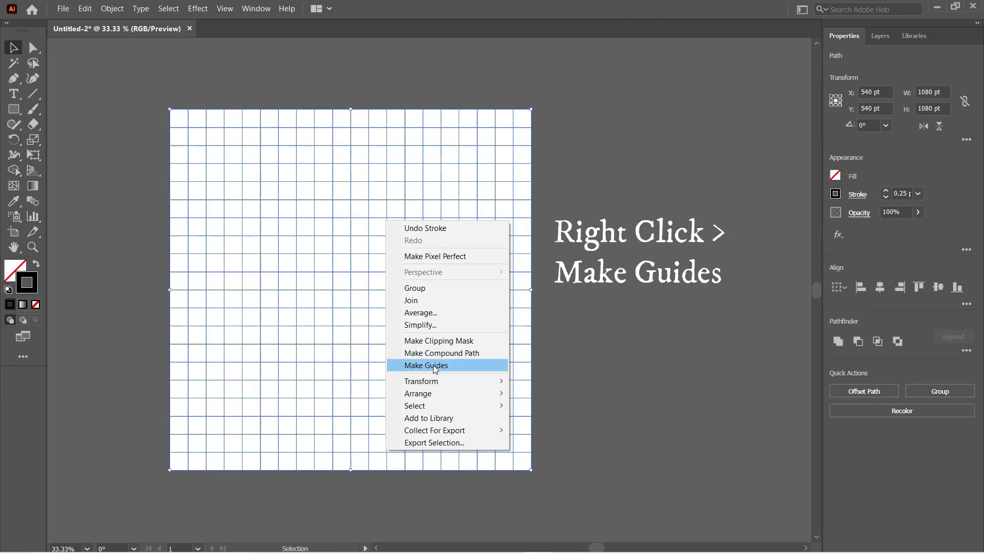
click(433, 364)
click(623, 176)
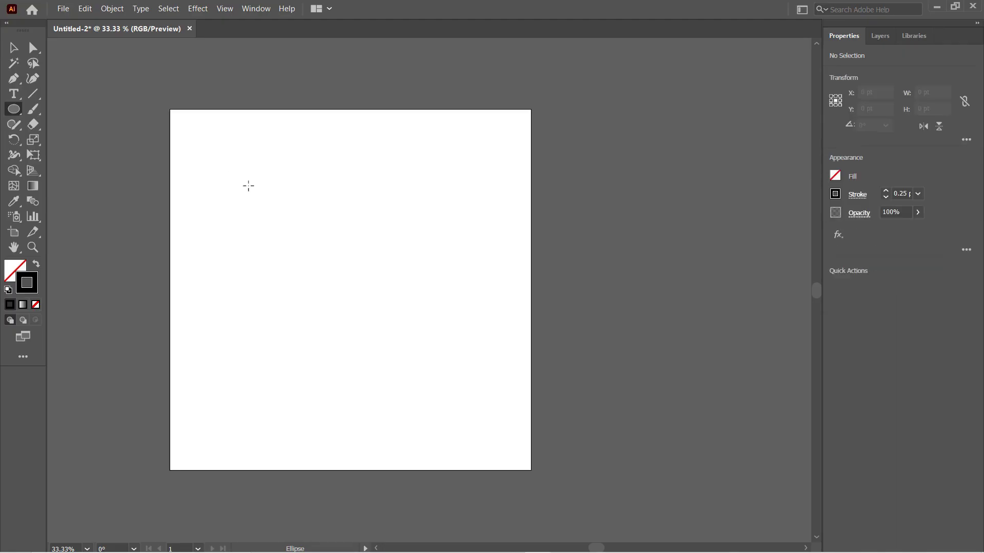
Draw a small circle and make it solid black with no stroke
drag(231, 211, 259, 239)
key(v)
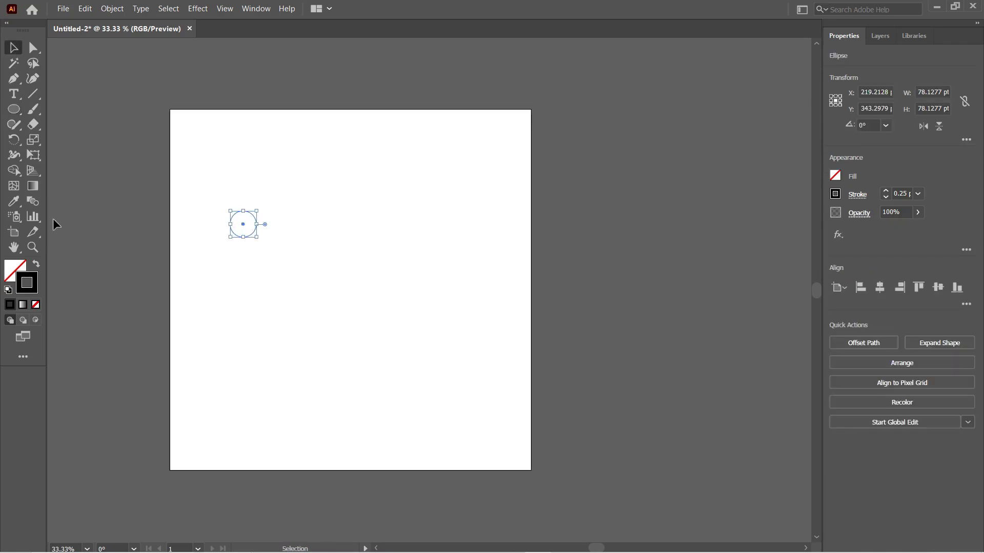
click(38, 265)
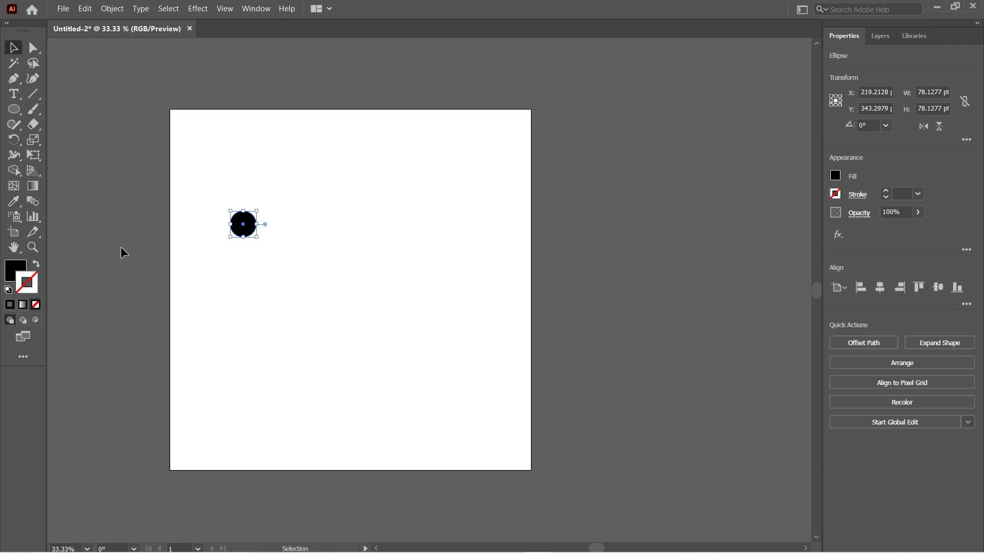
click(124, 253)
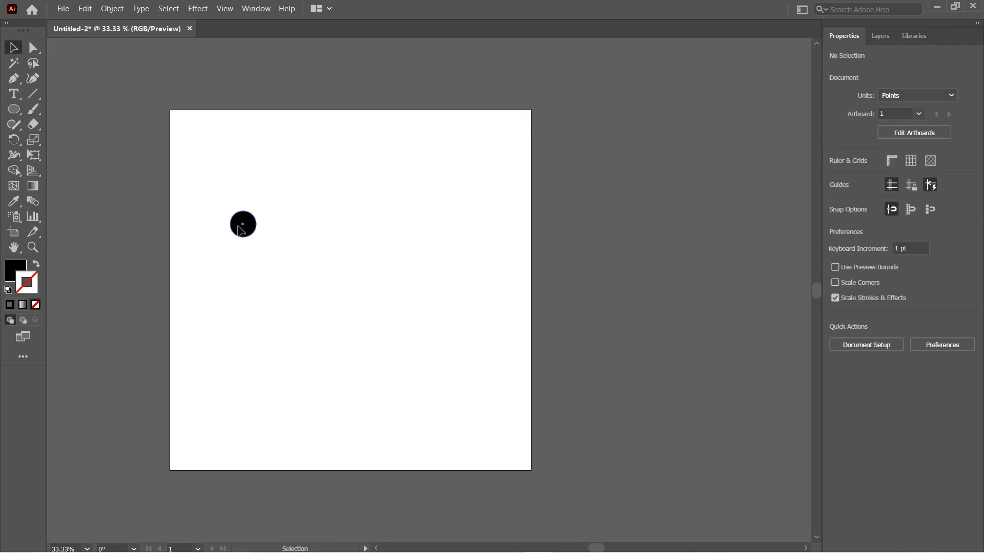
Copy the circle into a row of six, repeat into five rows, and group all 30
alt+drag(241, 227, 278, 227)
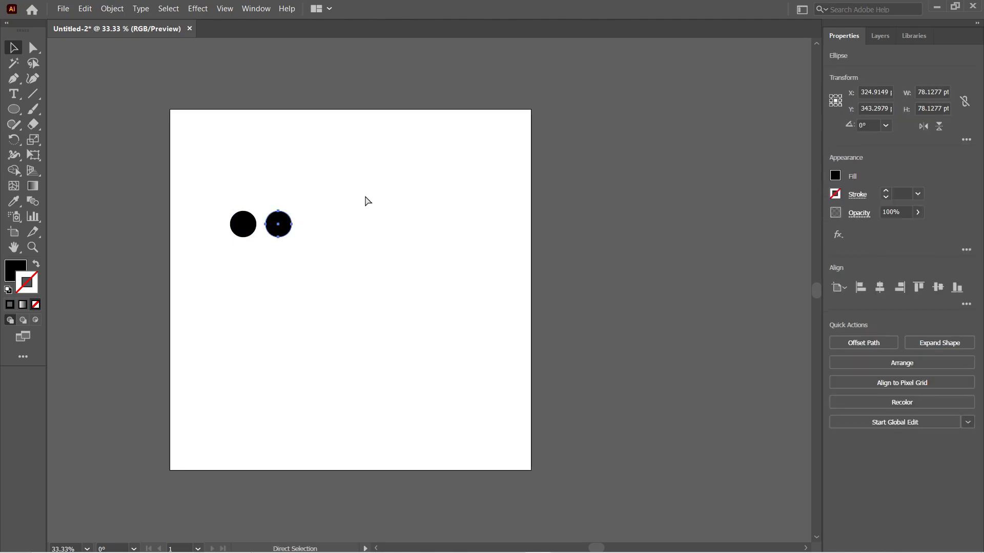
key(ctrl+d)
key(ctrl+d)
key(ctrl+d)
key(ctrl+d)
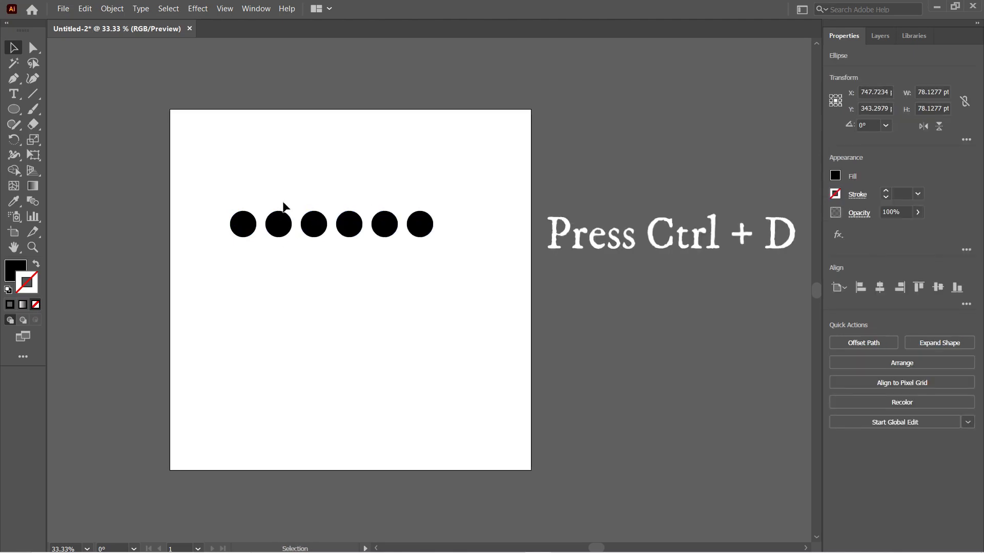
mouse_move(229, 207)
mouse_down()
mouse_move(427, 232)
mouse_move(428, 262)
mouse_up()
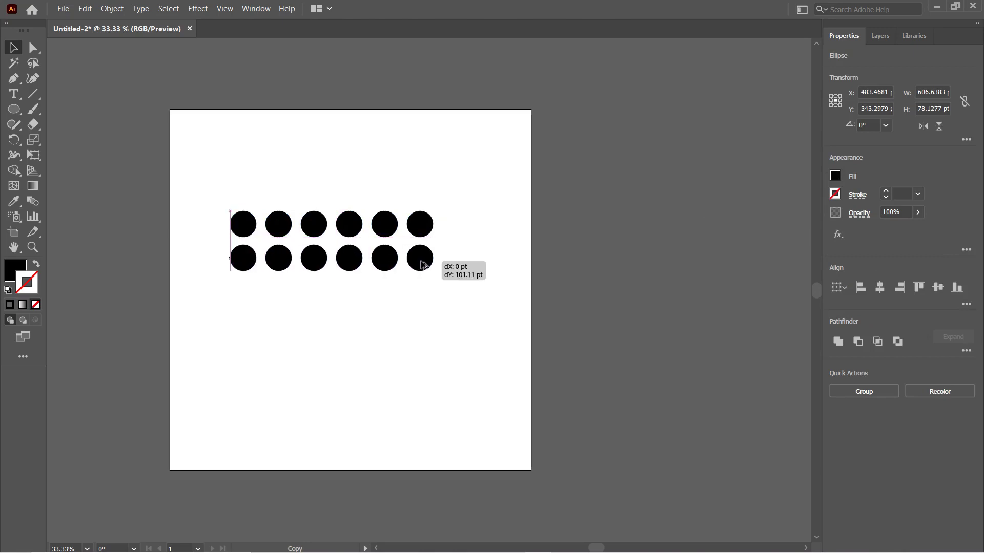
key(ctrl+d)
key(ctrl+d)
key(ctrl+d)
click(458, 233)
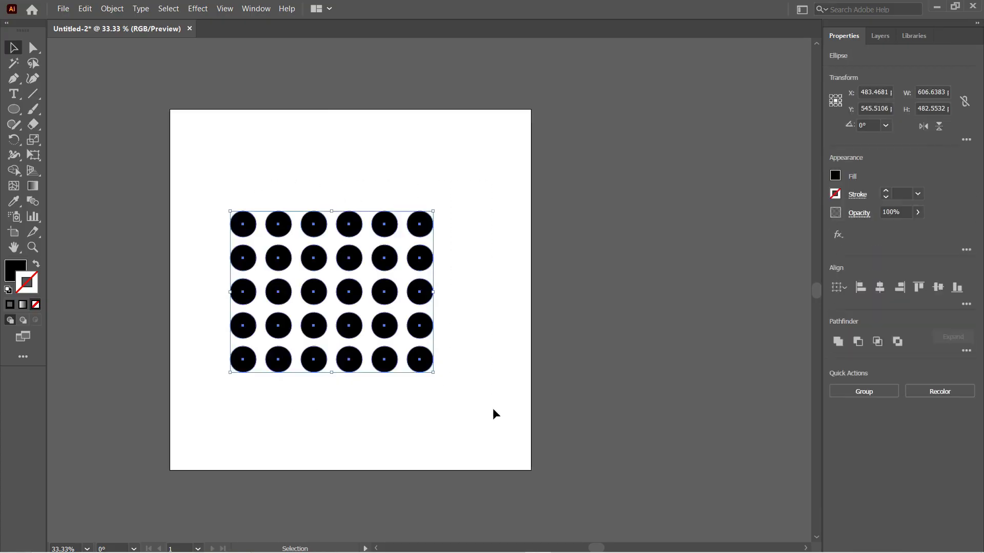
key(ctrl+g)
Show the Swatches panel and add the circle group as a pattern swatch
click(492, 358)
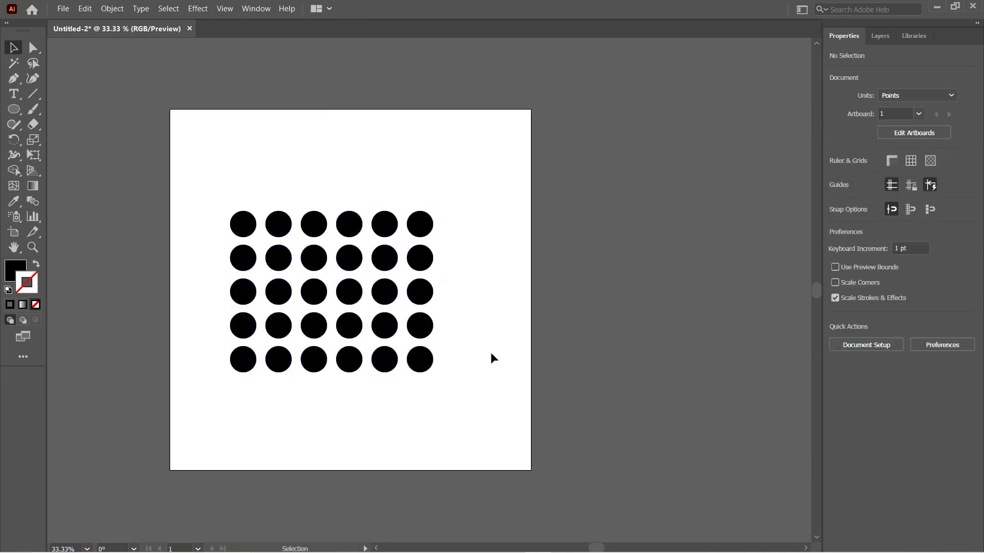
click(256, 9)
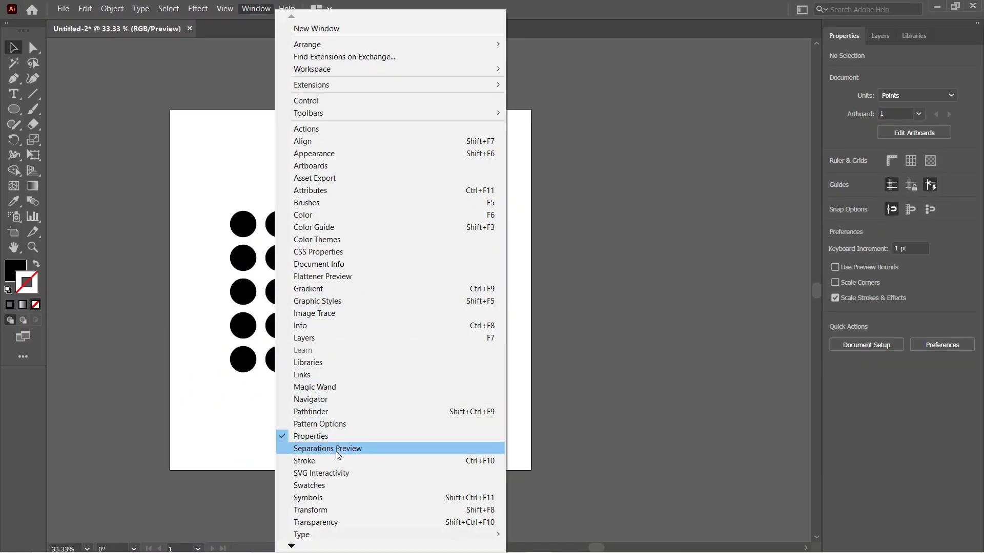
click(341, 486)
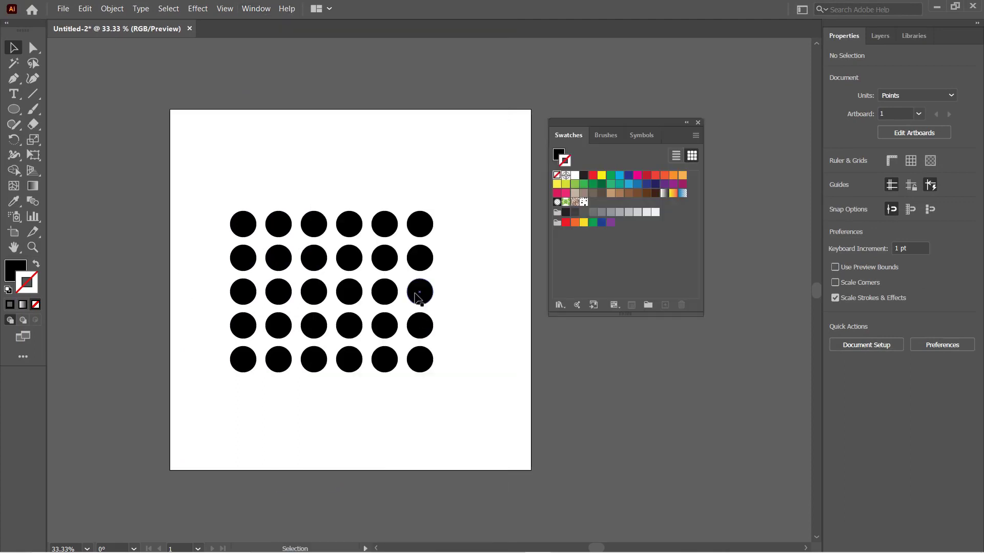
click(419, 262)
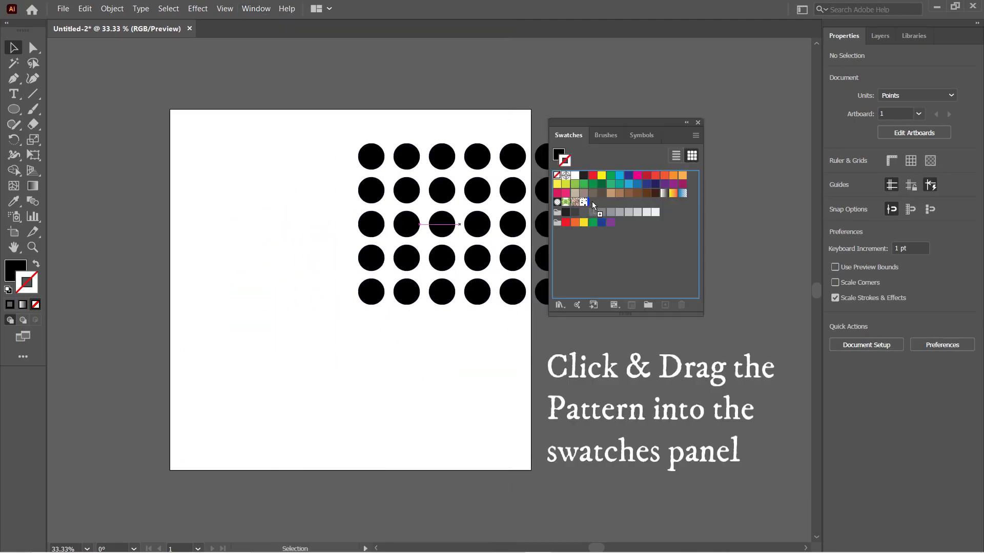
click(384, 359)
Remove the circle group from the artboard with Ctrl+X
click(455, 238)
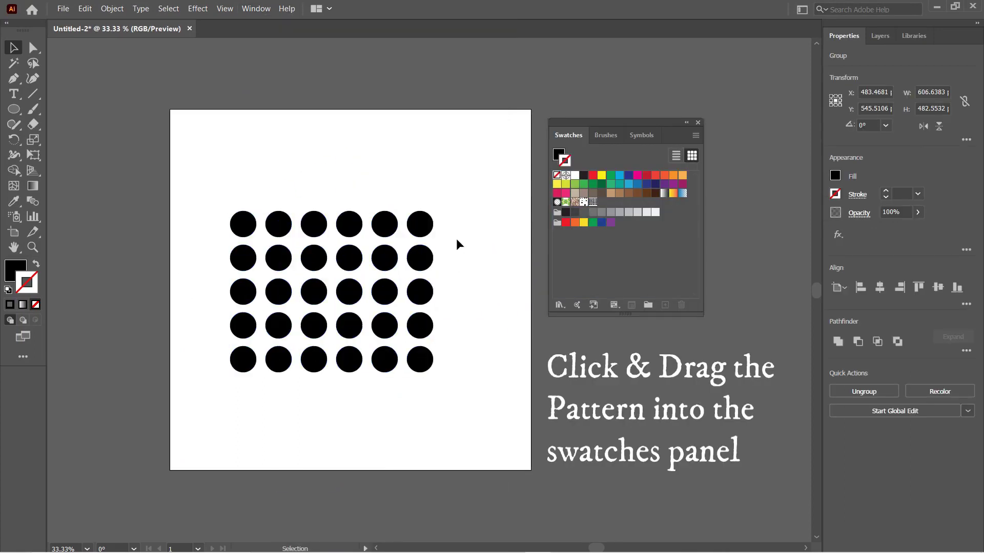
click(418, 259)
key(ctrl+x)
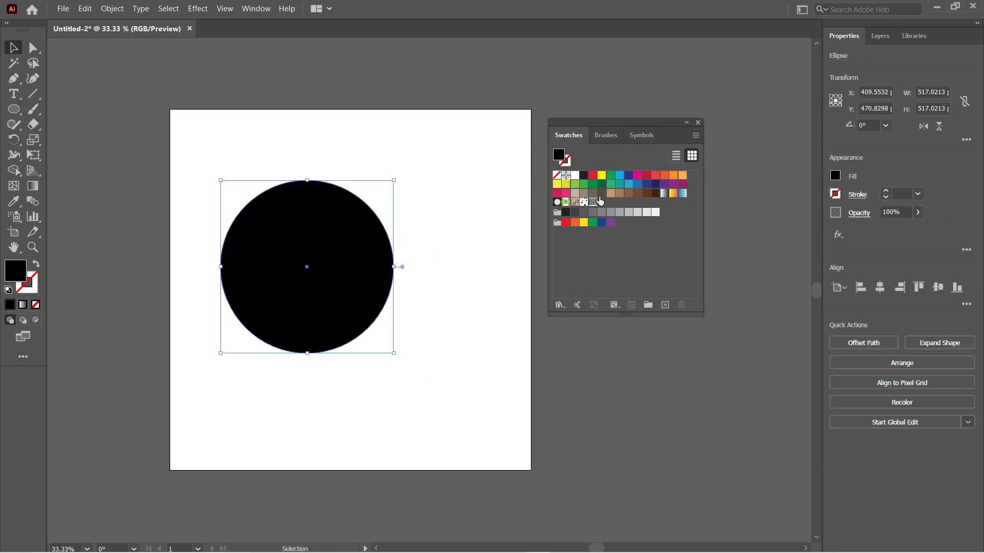
drag(394, 352, 404, 300)
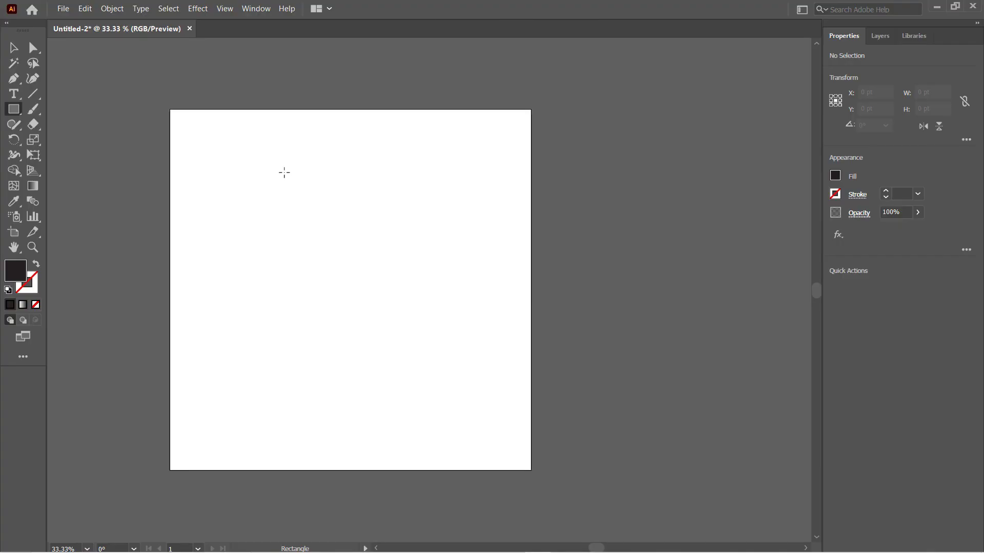
Draw a black square with an orange-filled circle inside it
drag(207, 214, 407, 413)
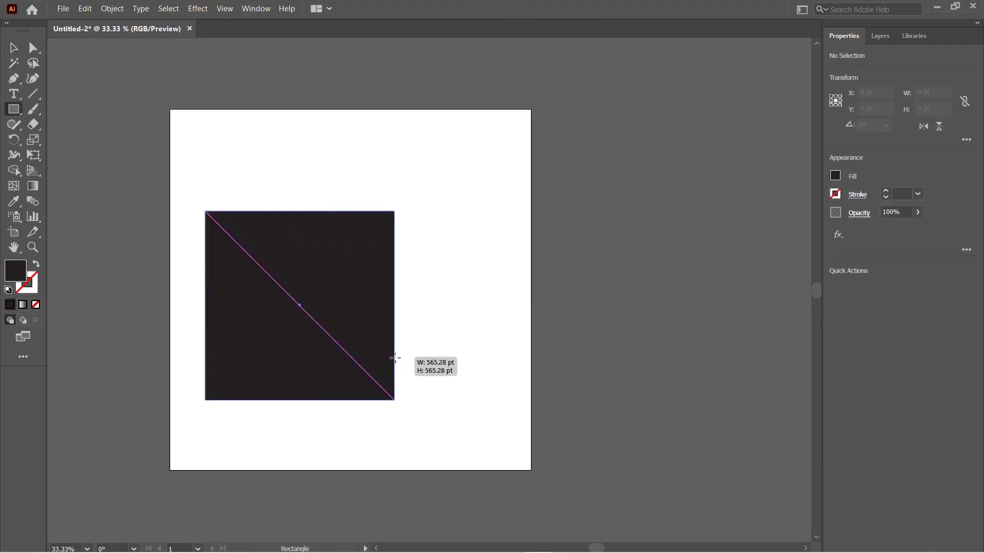
right_click(14, 108)
click(71, 139)
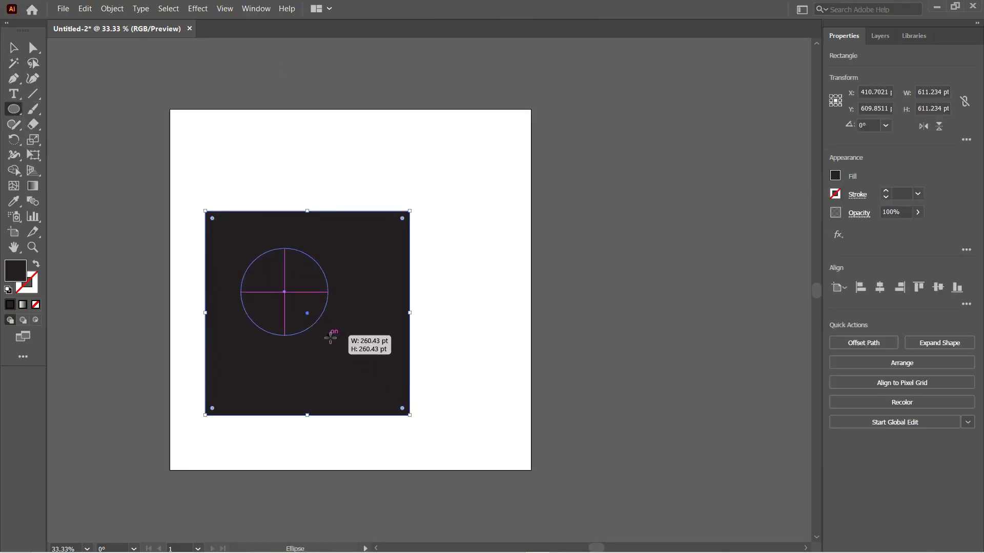
drag(241, 249, 380, 387)
click(12, 48)
click(836, 176)
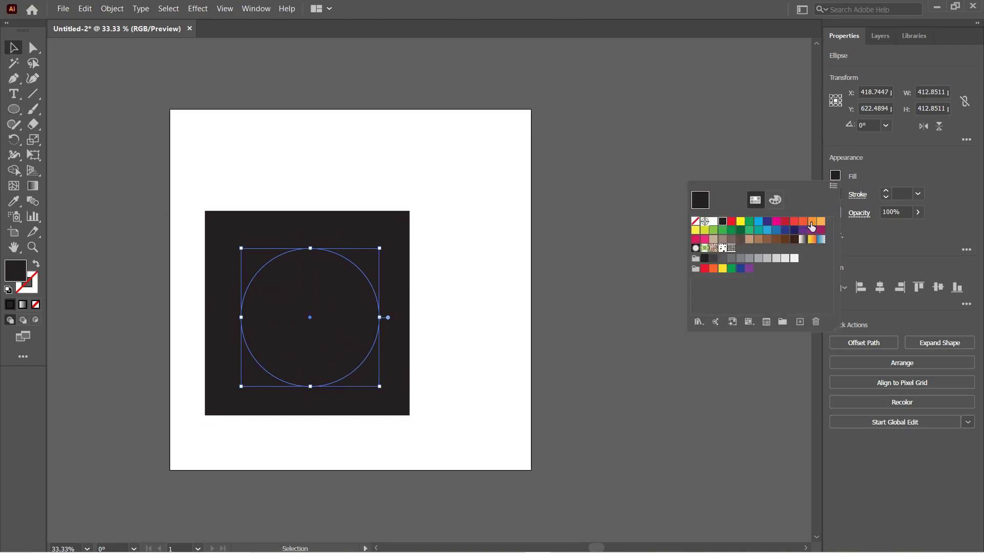
click(732, 223)
Subtract the circle from the square with Pathfinder Minus Front
drag(352, 171, 415, 377)
click(256, 8)
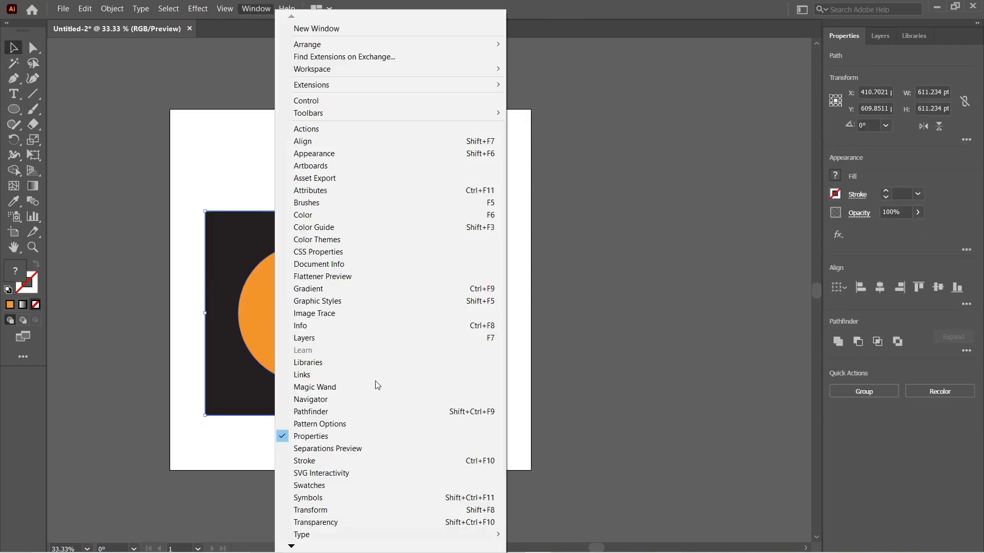
click(312, 259)
click(619, 155)
click(334, 303)
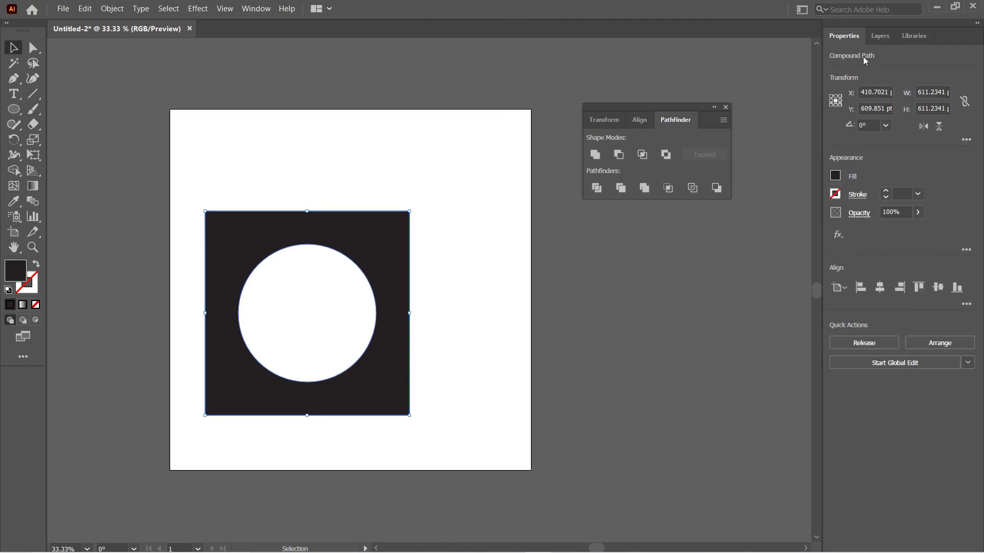
Hide and re-show the compound path in the Layers panel
click(880, 35)
click(863, 56)
click(833, 69)
click(834, 69)
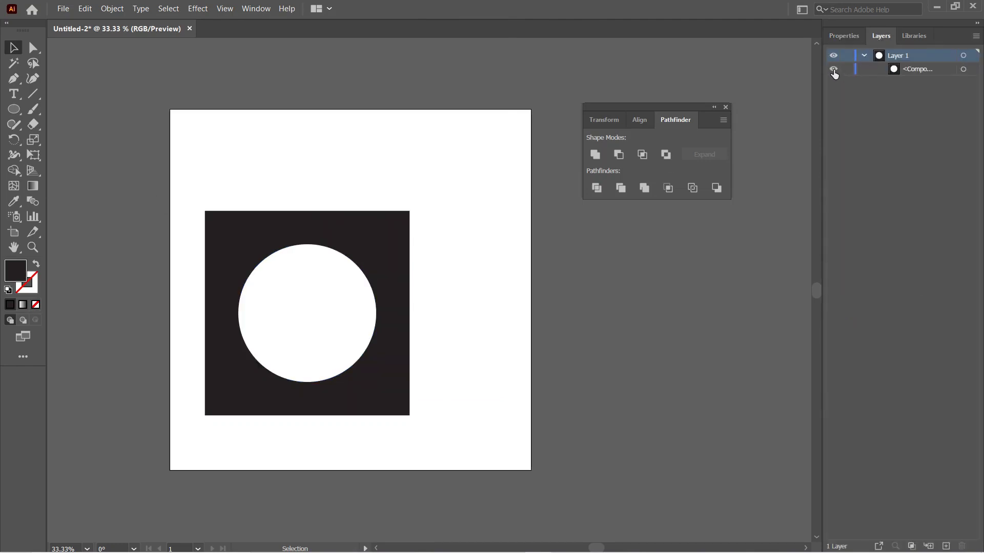
click(844, 36)
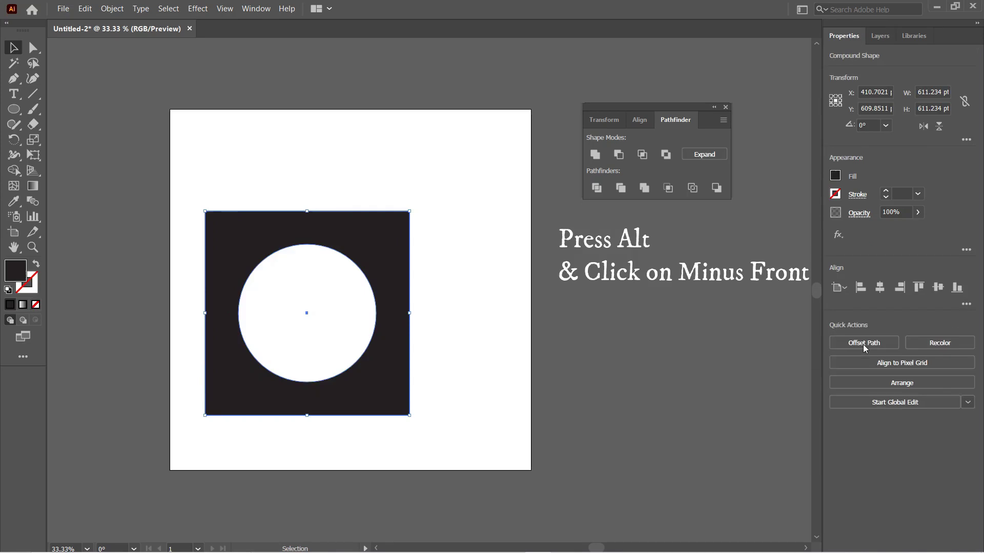
Move the hole lower, then toggle the ellipse and rectangle parts' visibility in Layers
drag(307, 313, 307, 359)
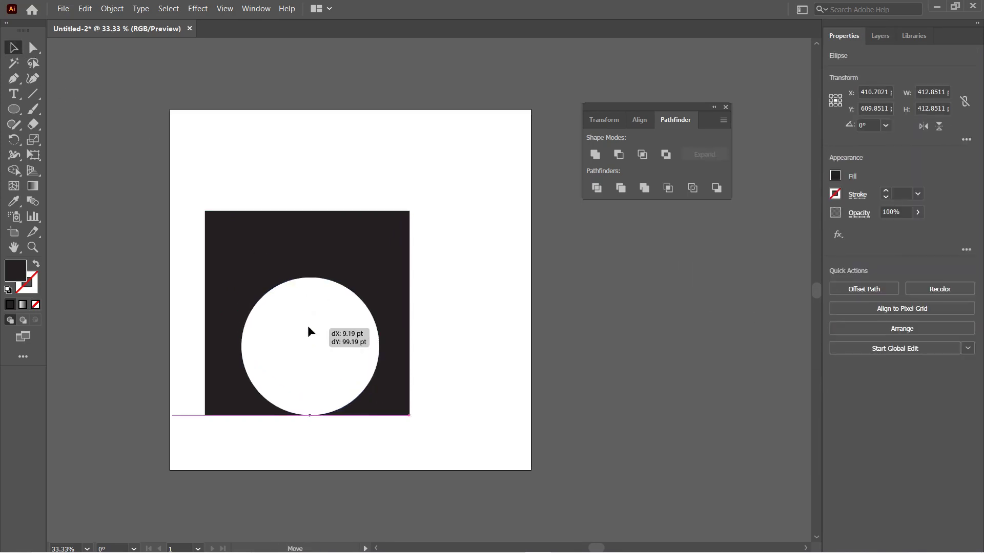
click(293, 156)
click(881, 35)
click(864, 55)
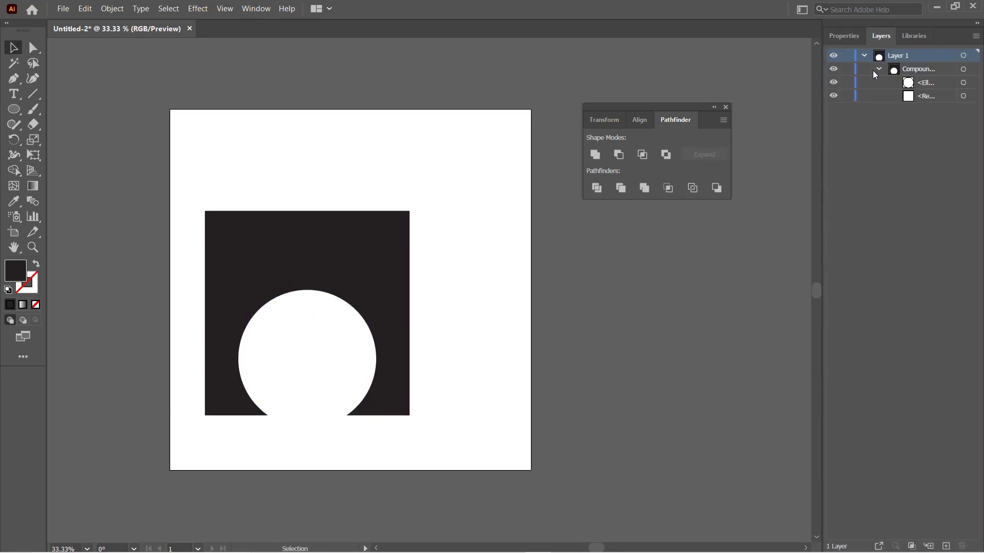
click(833, 82)
click(833, 95)
click(834, 95)
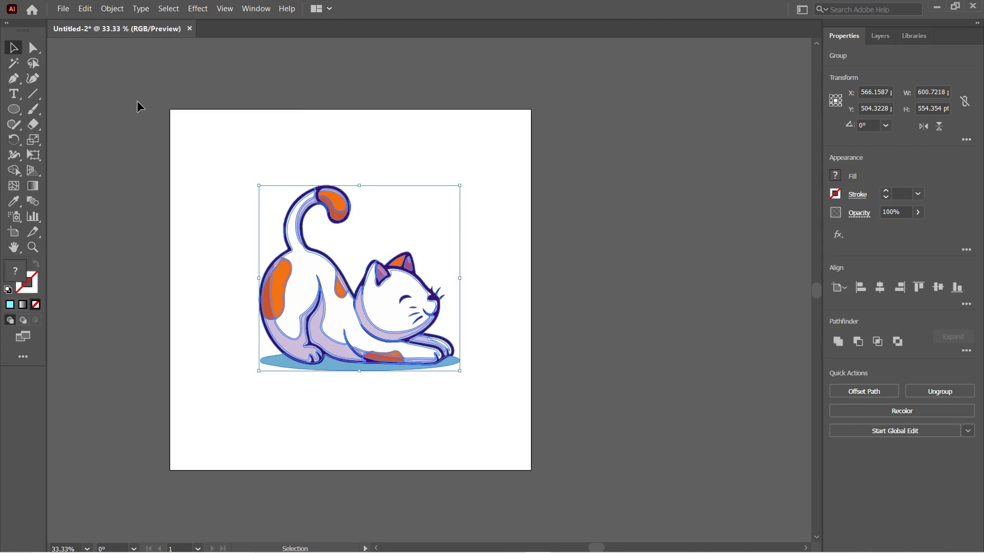
Open Recolor Artwork for the cat and adjust the colour brightness
click(84, 9)
mouse_move(295, 227)
click(329, 217)
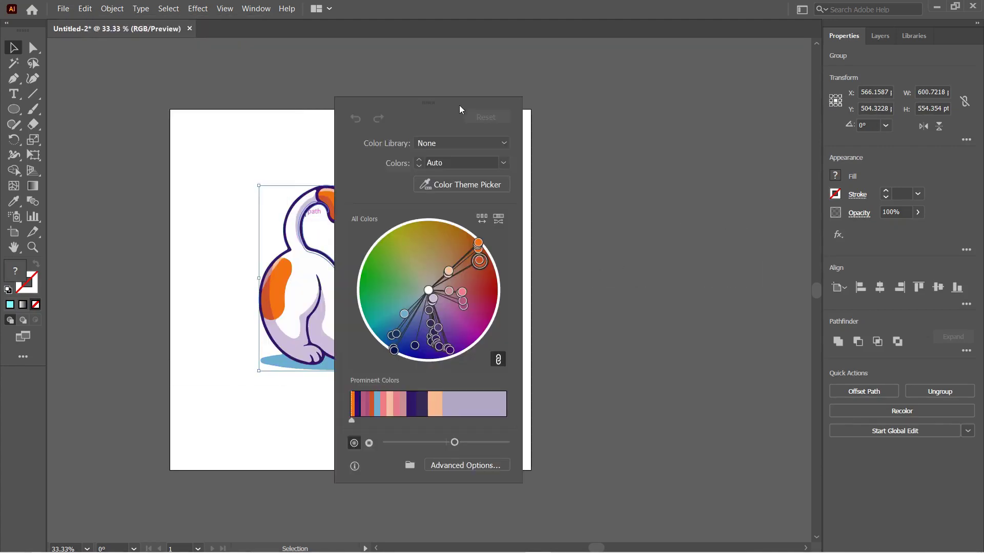
drag(432, 103, 650, 111)
drag(672, 447, 666, 447)
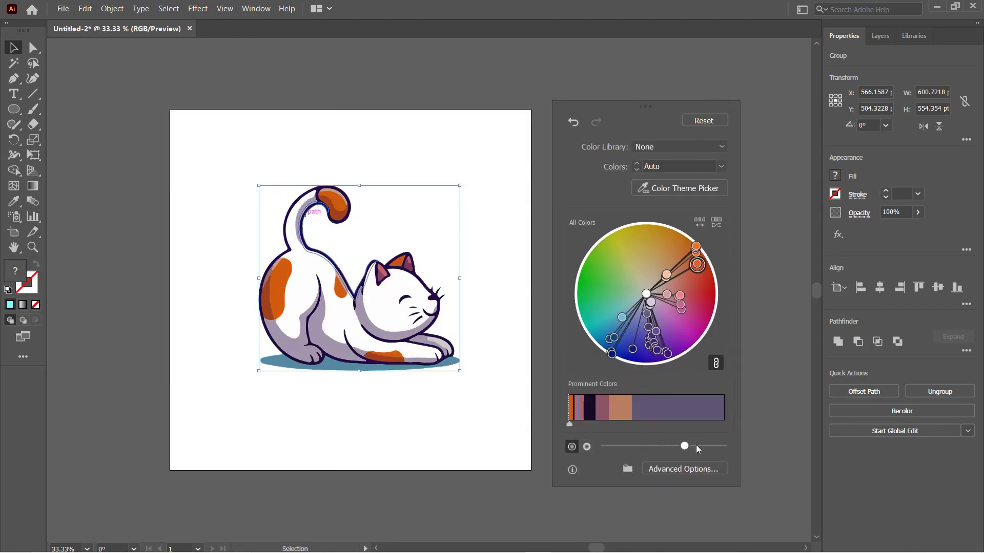
Reduce the colour count and recolour with the ANPA Color library, then another library
click(719, 171)
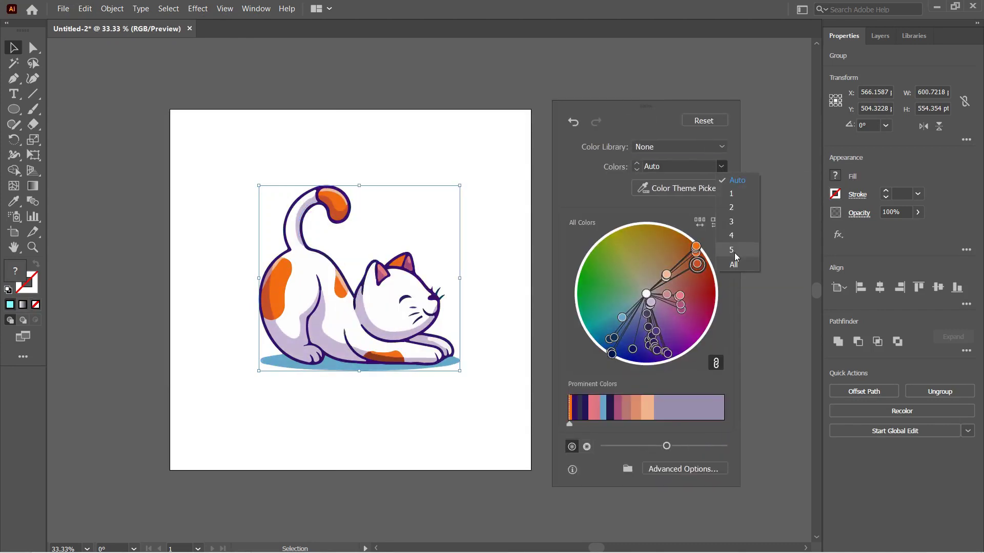
click(729, 194)
click(721, 171)
click(717, 146)
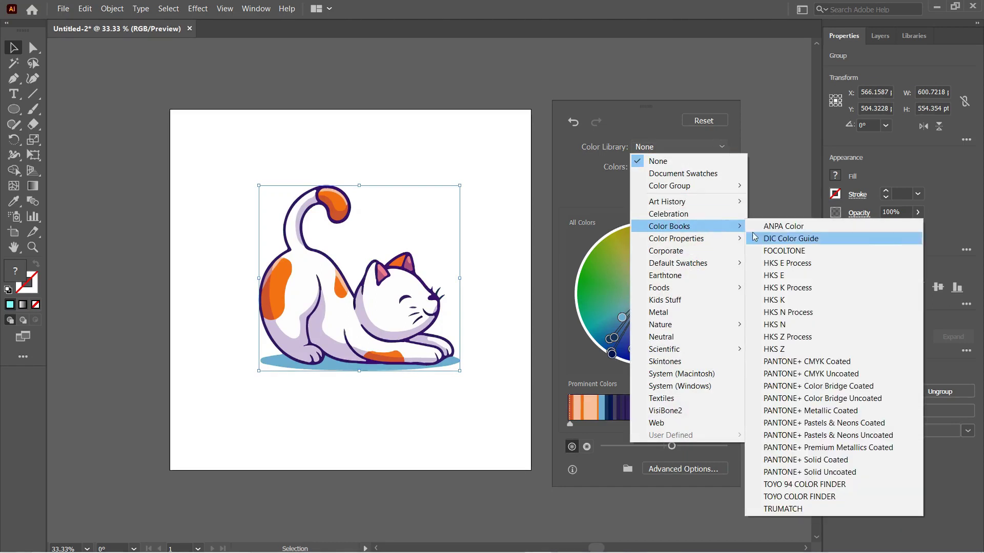
click(773, 226)
click(722, 152)
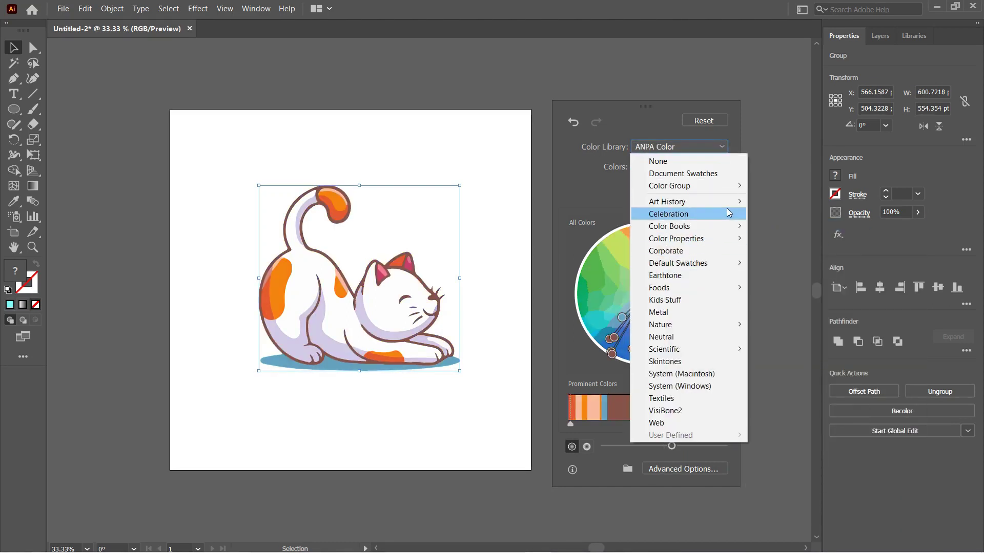
click(769, 286)
click(682, 469)
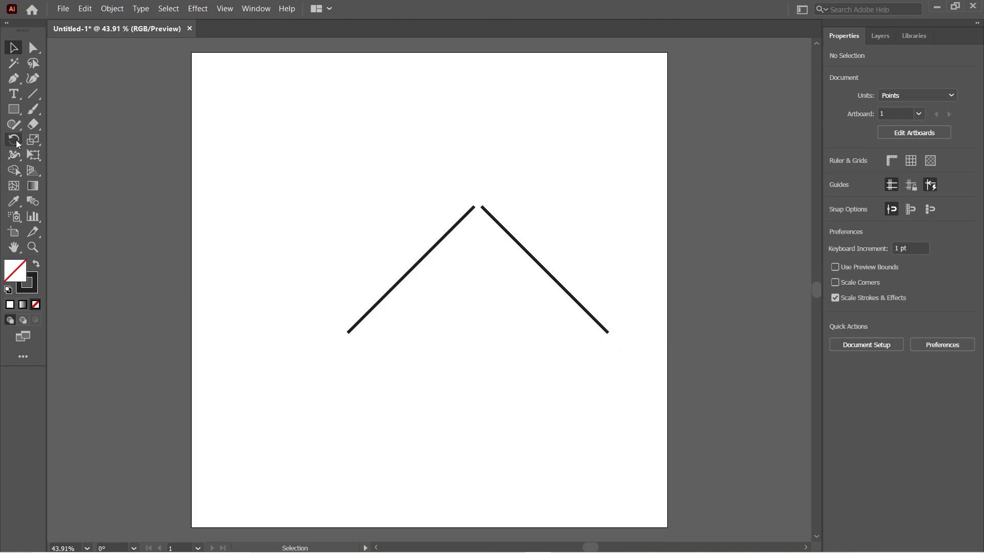
Join the two line ends at the top with the Join tool from the Shaper group
right_click(14, 124)
click(80, 201)
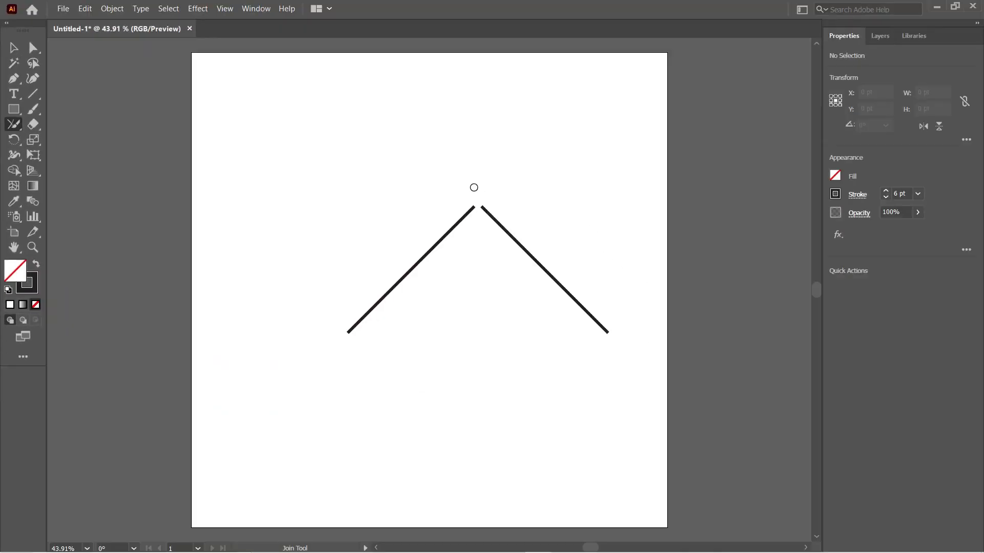
drag(474, 187, 490, 195)
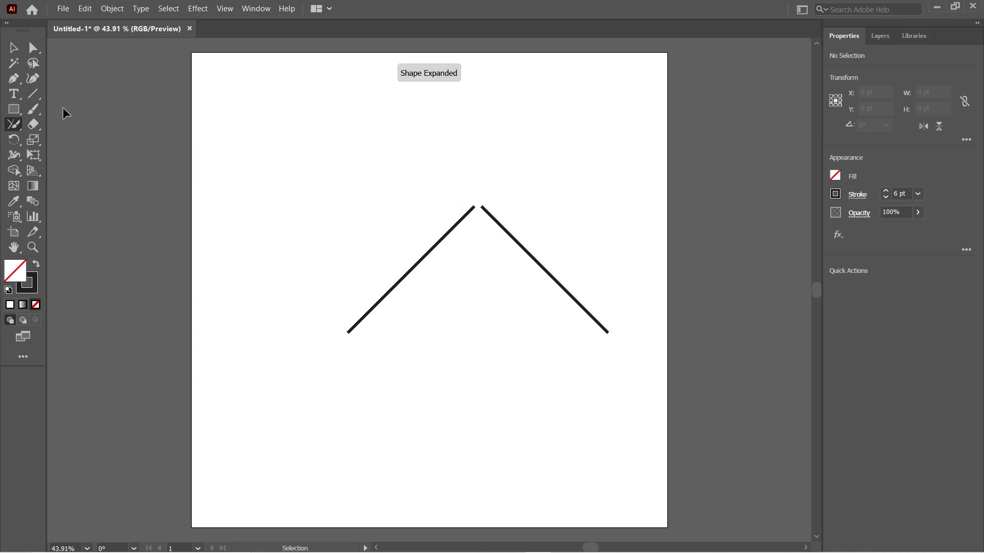
Undo that join, then select both top endpoints and join them with Ctrl+J
click(14, 47)
key(ctrl+z)
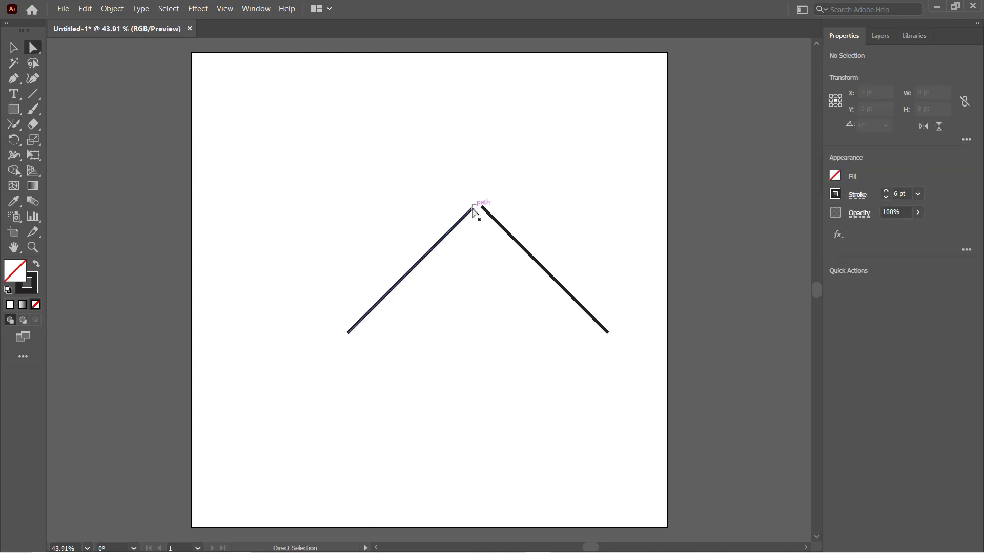
click(486, 210)
shift+click(475, 209)
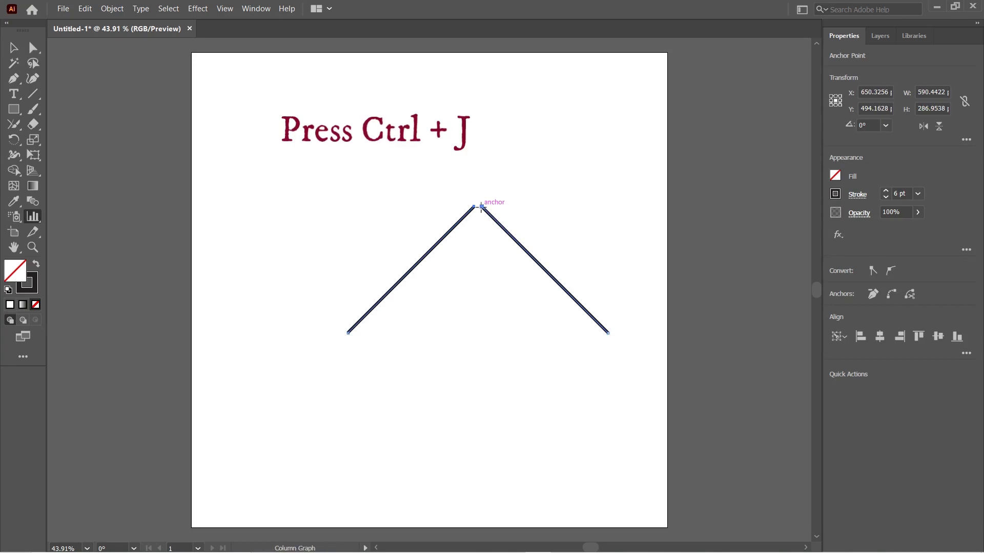
key(ctrl+j)
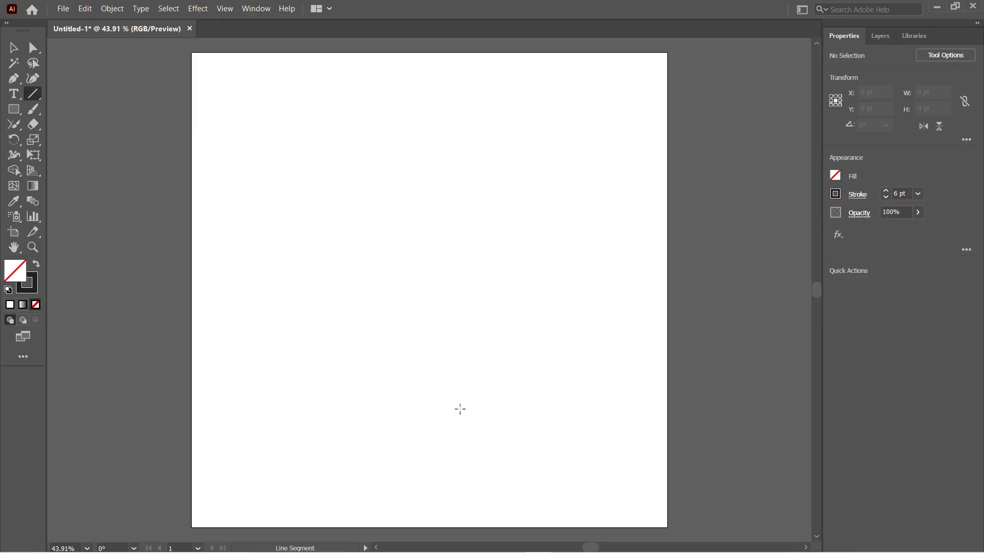
Draw a vertical line and give it a tapered width profile with a 45 pt stroke
drag(460, 465, 460, 188)
key(v)
click(857, 194)
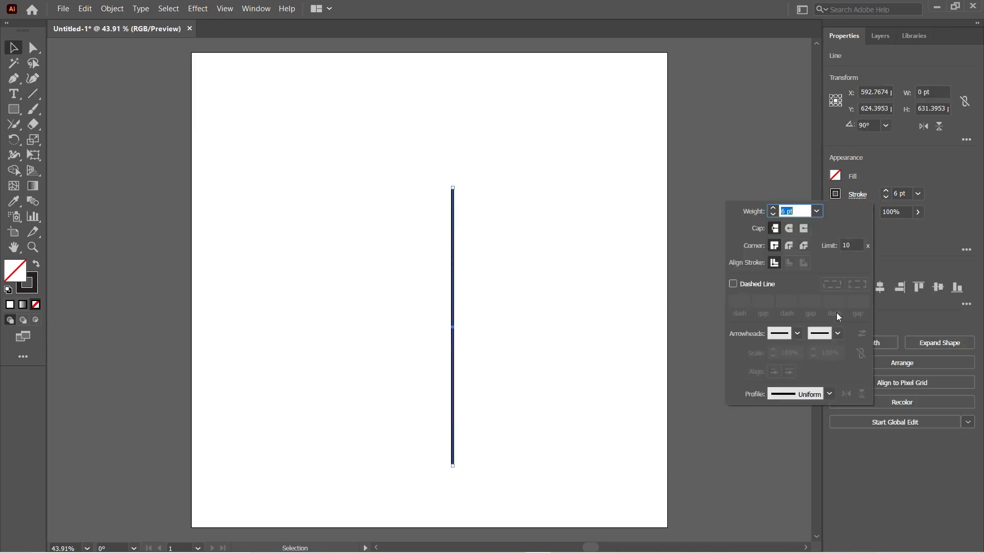
click(828, 394)
click(792, 338)
click(774, 207)
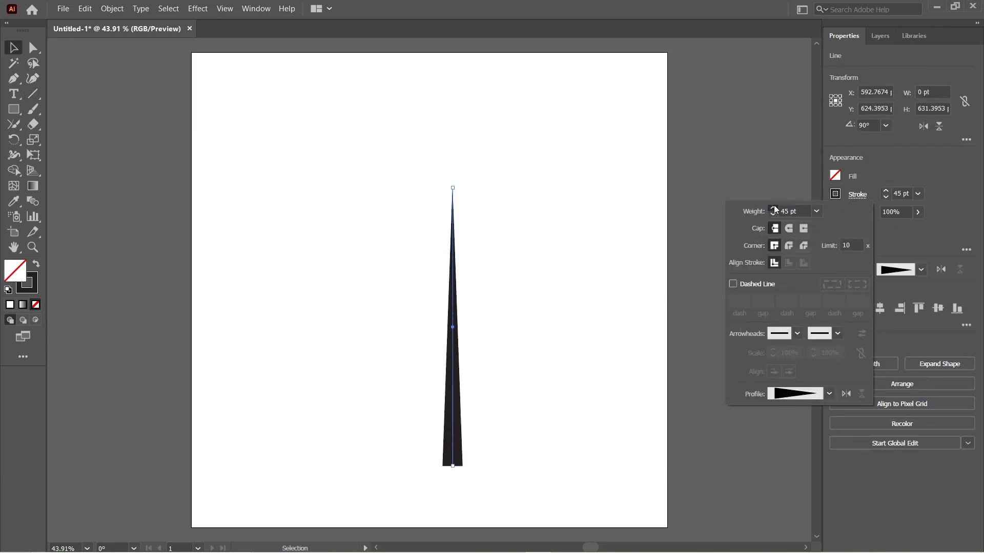
click(500, 253)
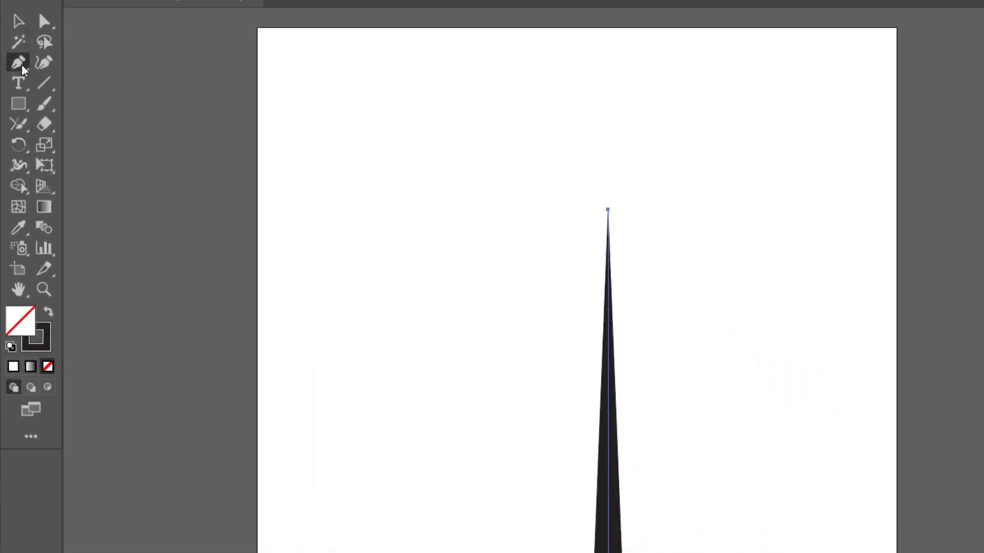